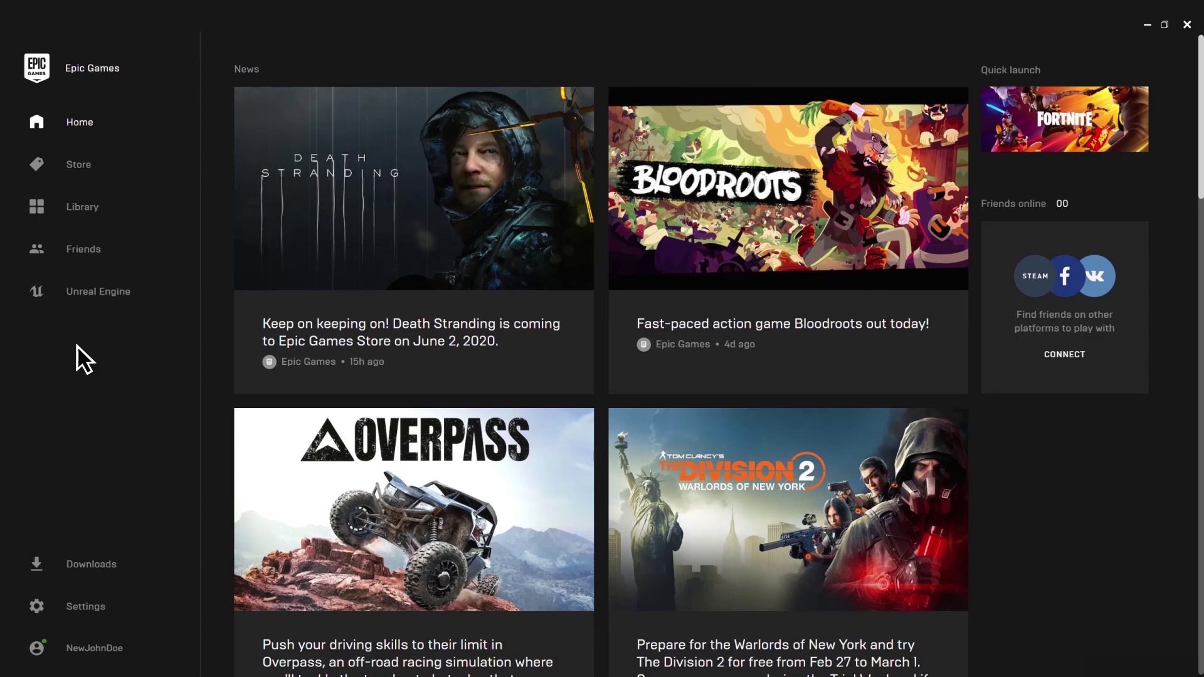
- Search the Unreal Marketplace for 'xsolla' and open the Xsolla Store SDK page
{"action": "left_click", "coordinate": [88, 292]}
{"action": "left_click", "coordinate": [905, 94]}
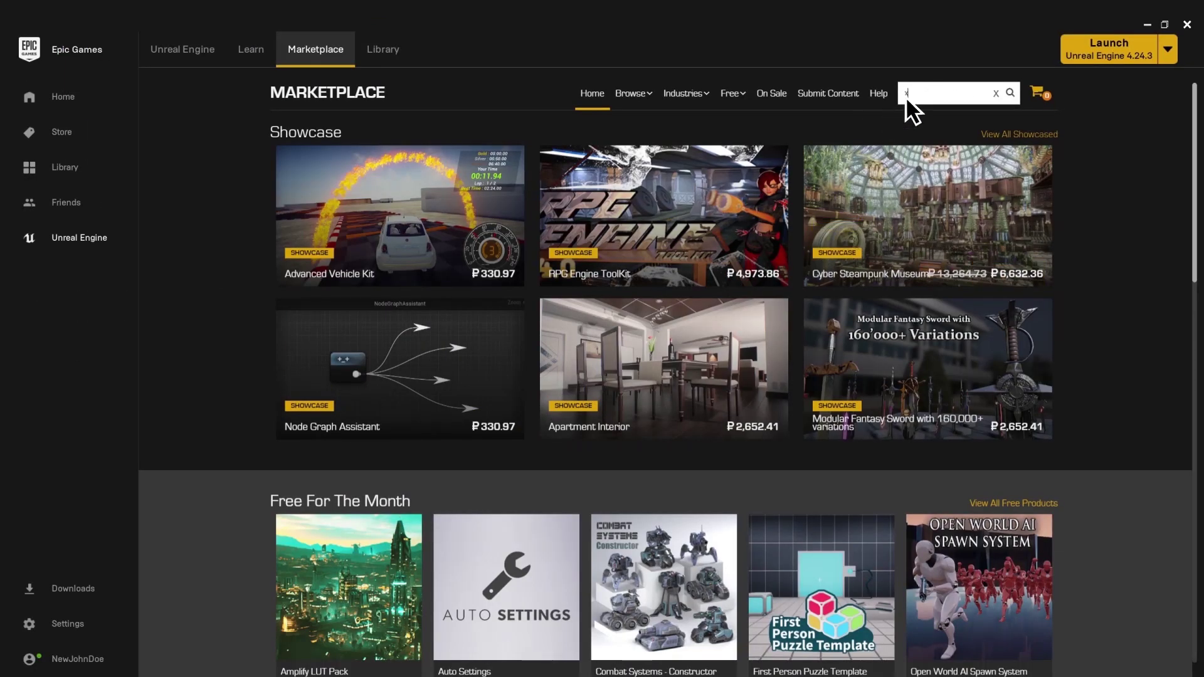
{"action": "type", "text": "xsolla"}
{"action": "key", "text": "Return"}
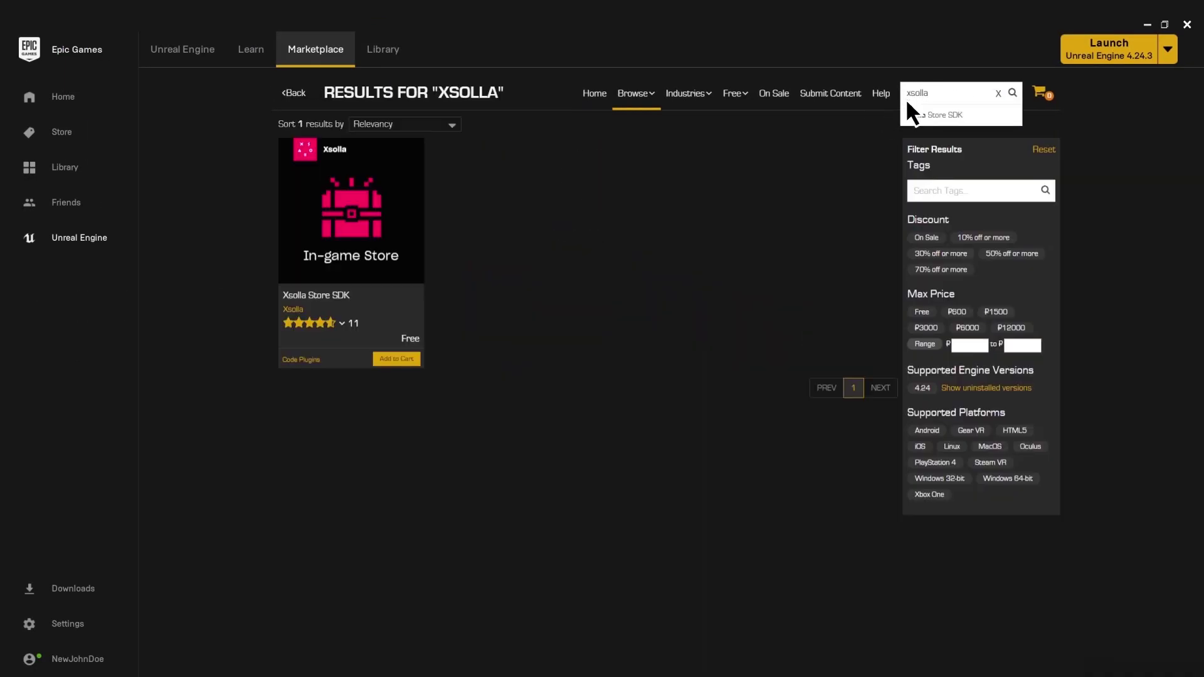
{"action": "left_click", "coordinate": [911, 116]}
- Claim the free Xsolla Store SDK and install it to the 4.24 engine
{"action": "left_click", "coordinate": [817, 344]}
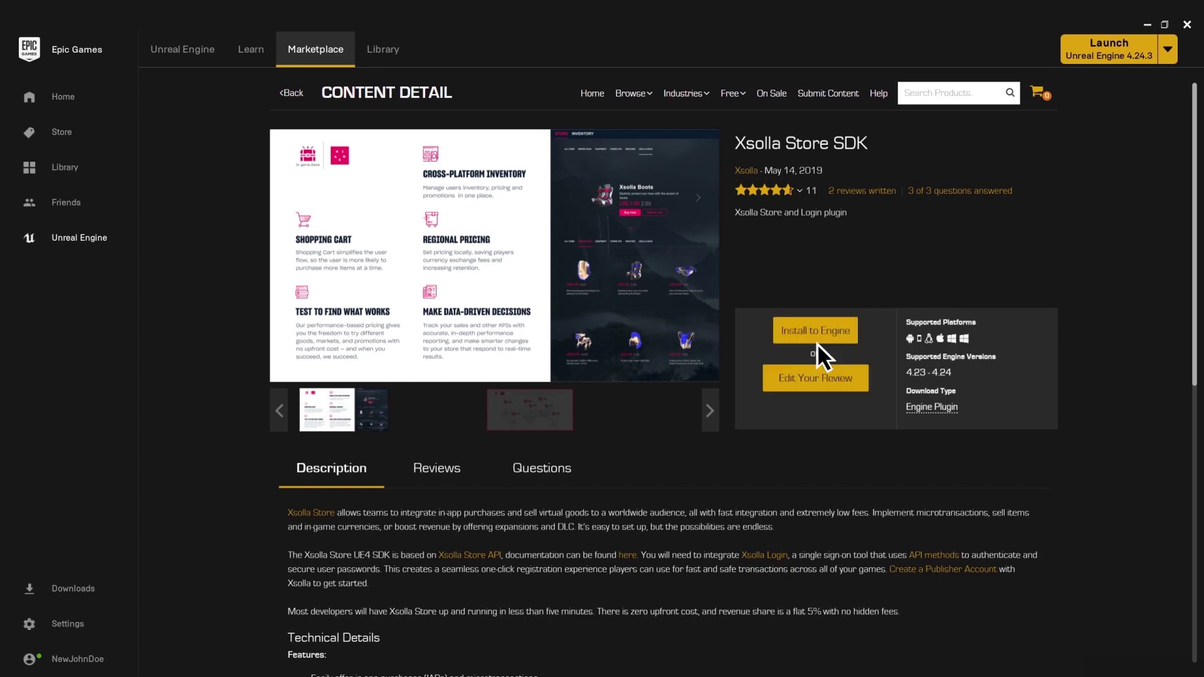
{"action": "left_click", "coordinate": [829, 336]}
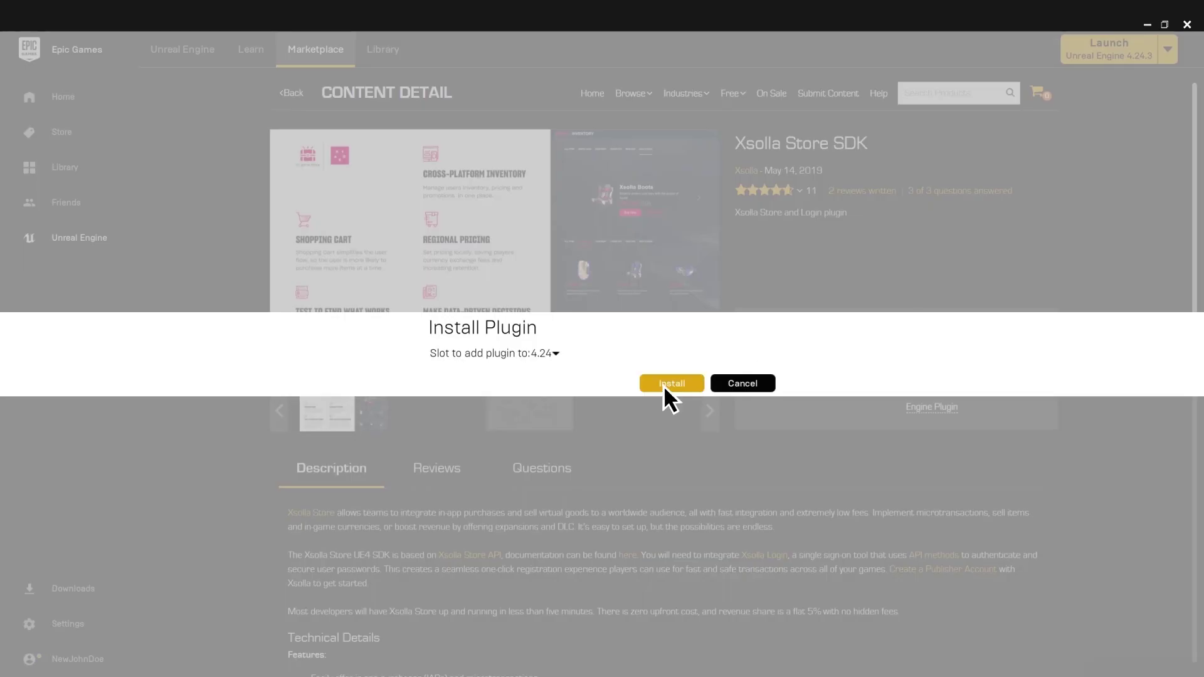
{"action": "left_click", "coordinate": [664, 385]}
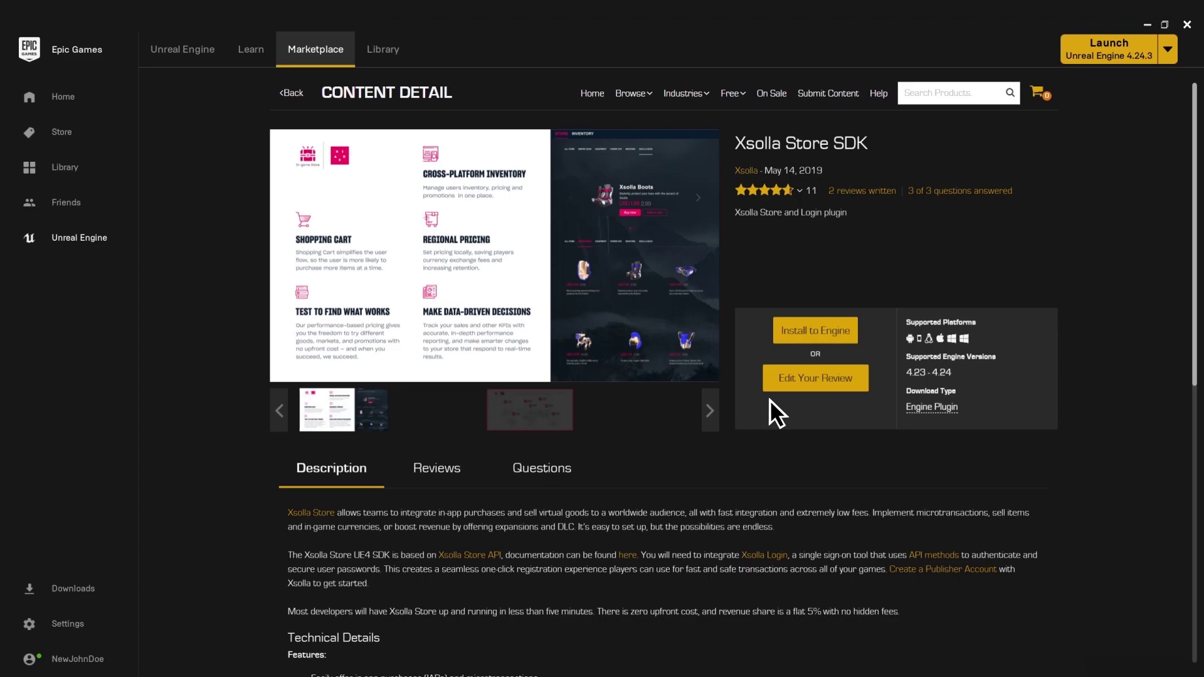
- Launch Unreal Engine 4.24 and create a new Games project called MyProject
{"action": "left_click", "coordinate": [1108, 48]}
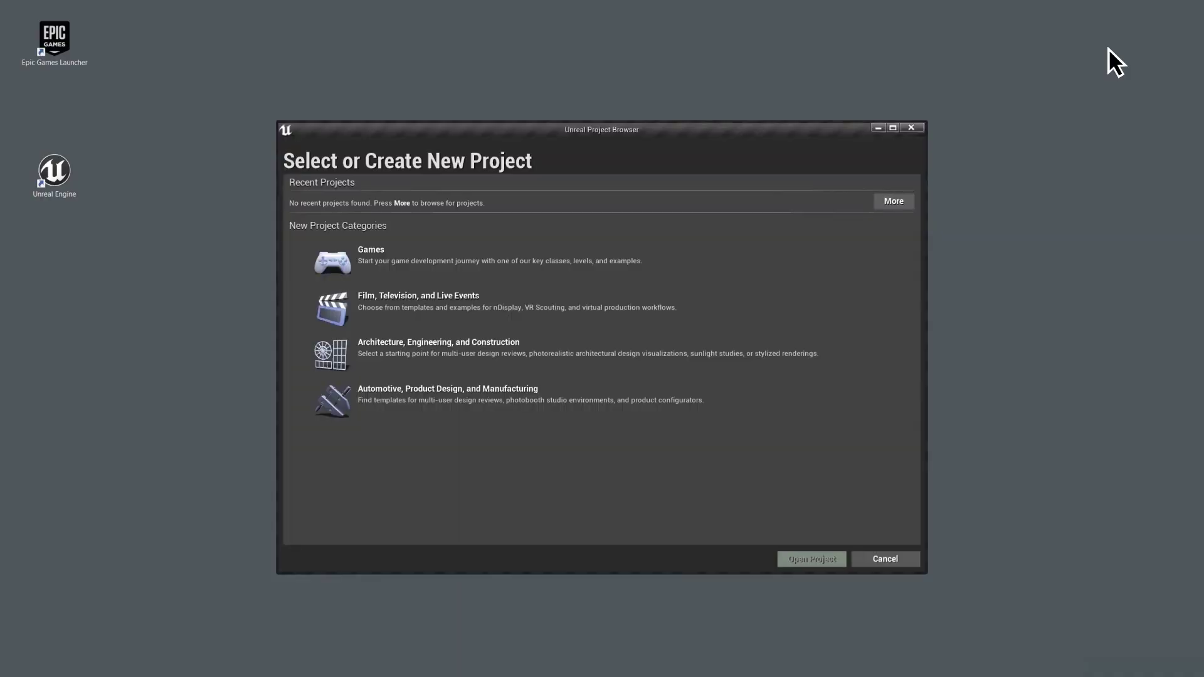
{"action": "left_click", "coordinate": [603, 261]}
{"action": "left_click", "coordinate": [736, 562]}
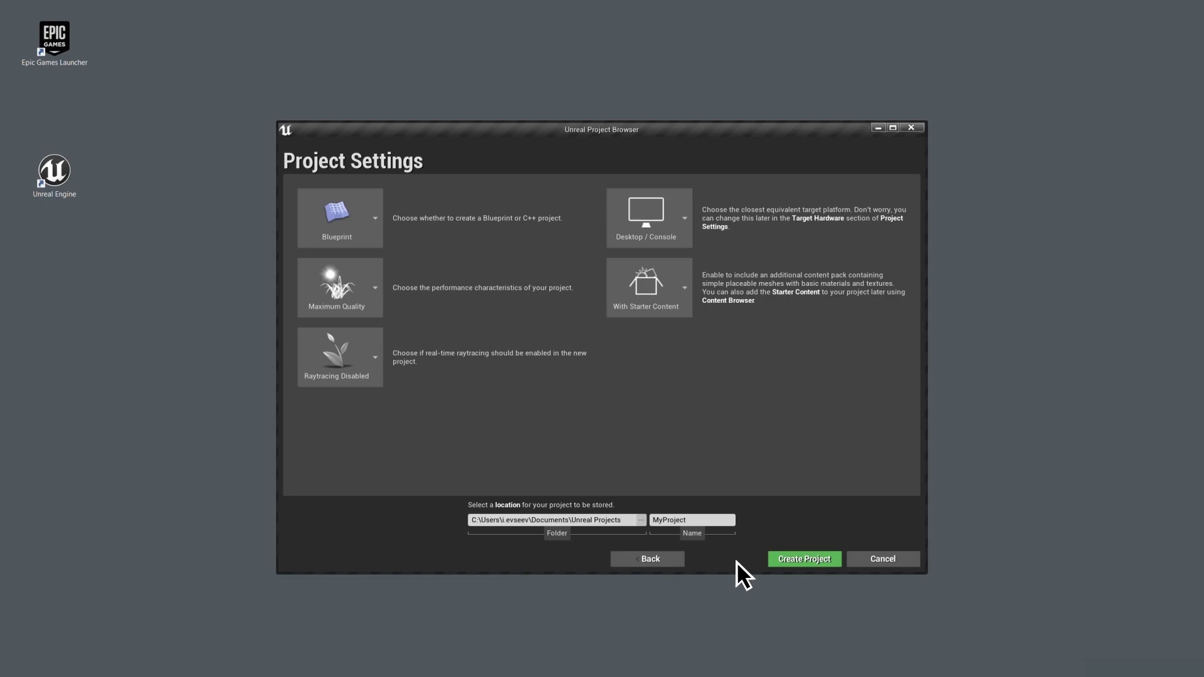
{"action": "left_click", "coordinate": [798, 560]}
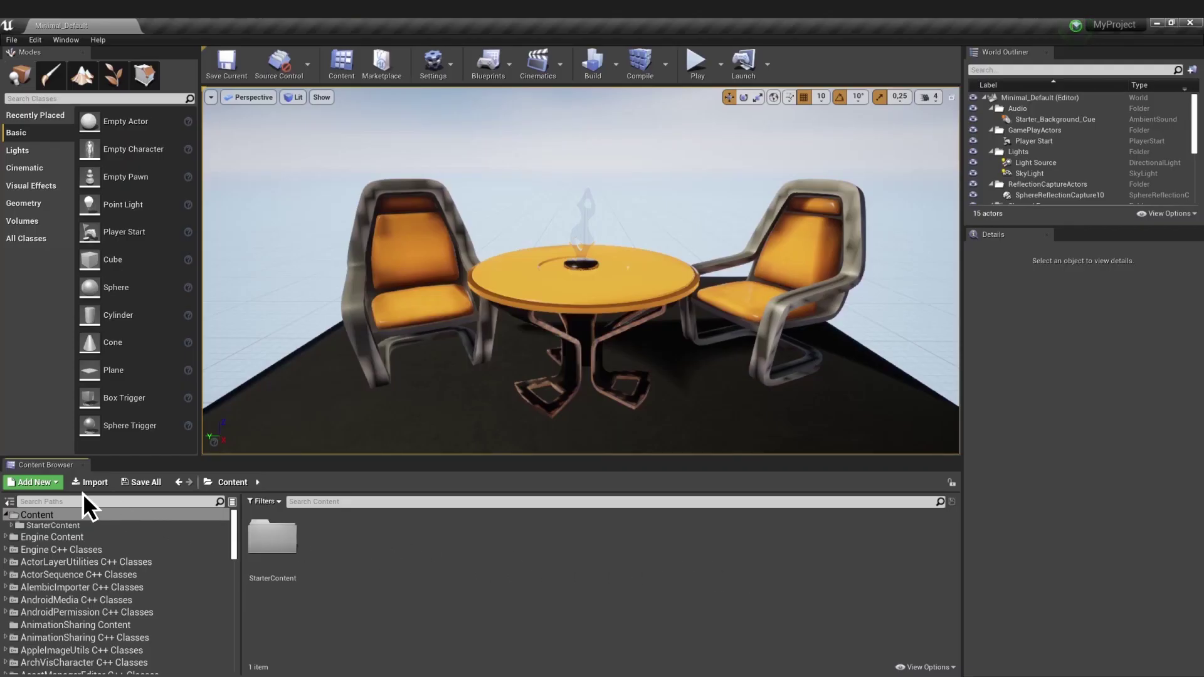
- Add a new C++ class named 'My' to MyProject from the Content Browser
{"action": "left_click", "coordinate": [40, 484]}
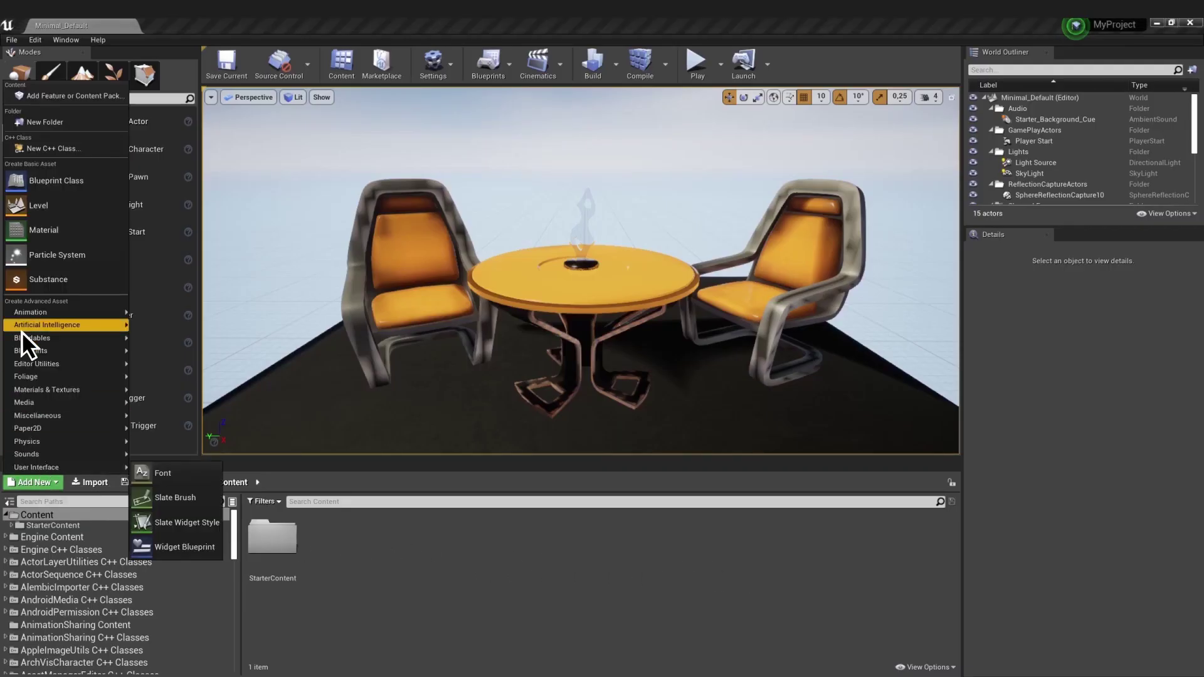
{"action": "left_click", "coordinate": [25, 149]}
{"action": "left_click", "coordinate": [688, 495]}
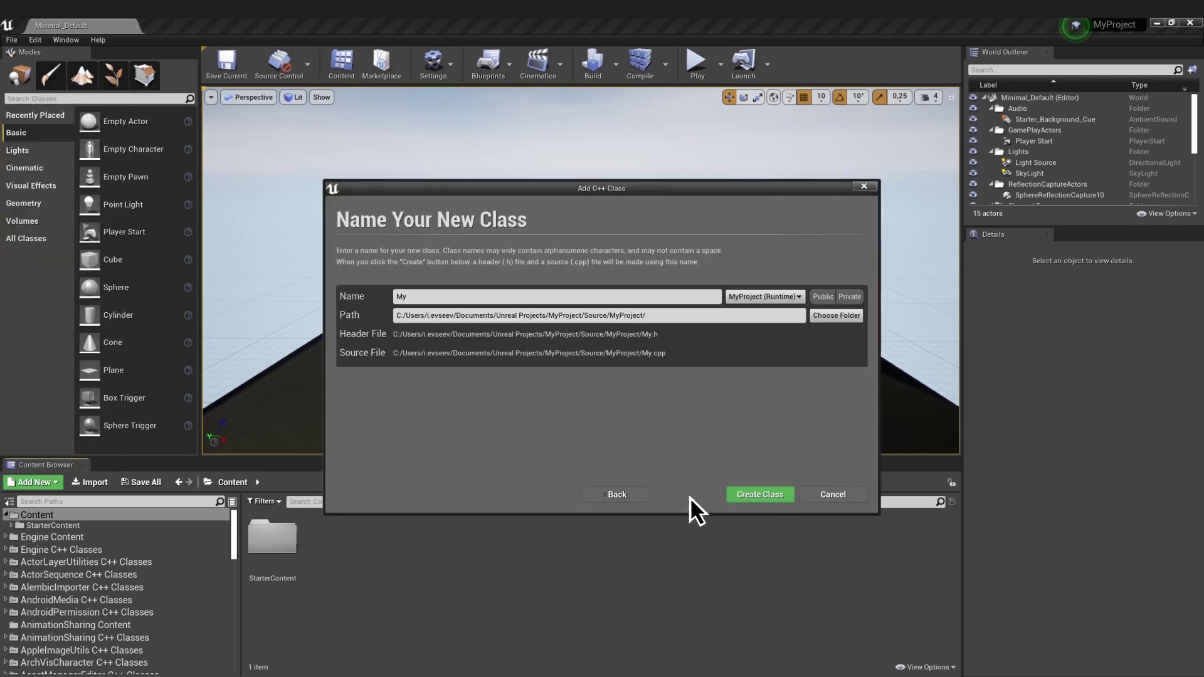
{"action": "left_click", "coordinate": [761, 496]}
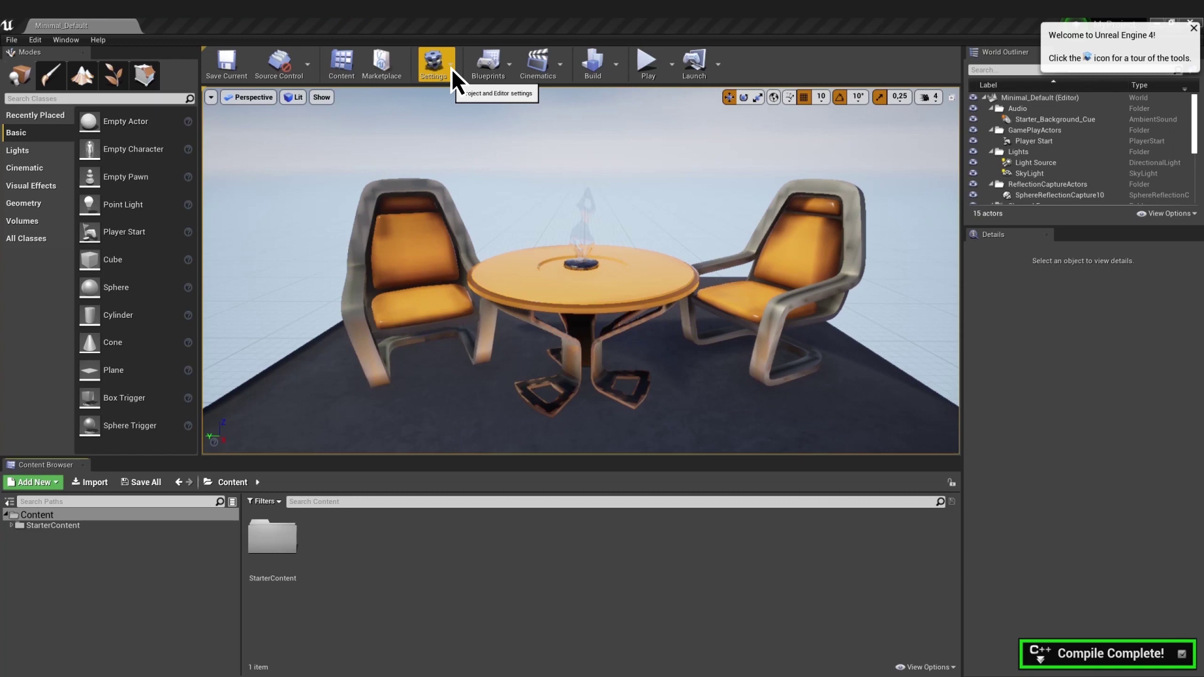
- Tick Enabled for Xsolla SDK under Settings > Plugins and restart the editor
{"action": "left_click", "coordinate": [449, 68]}
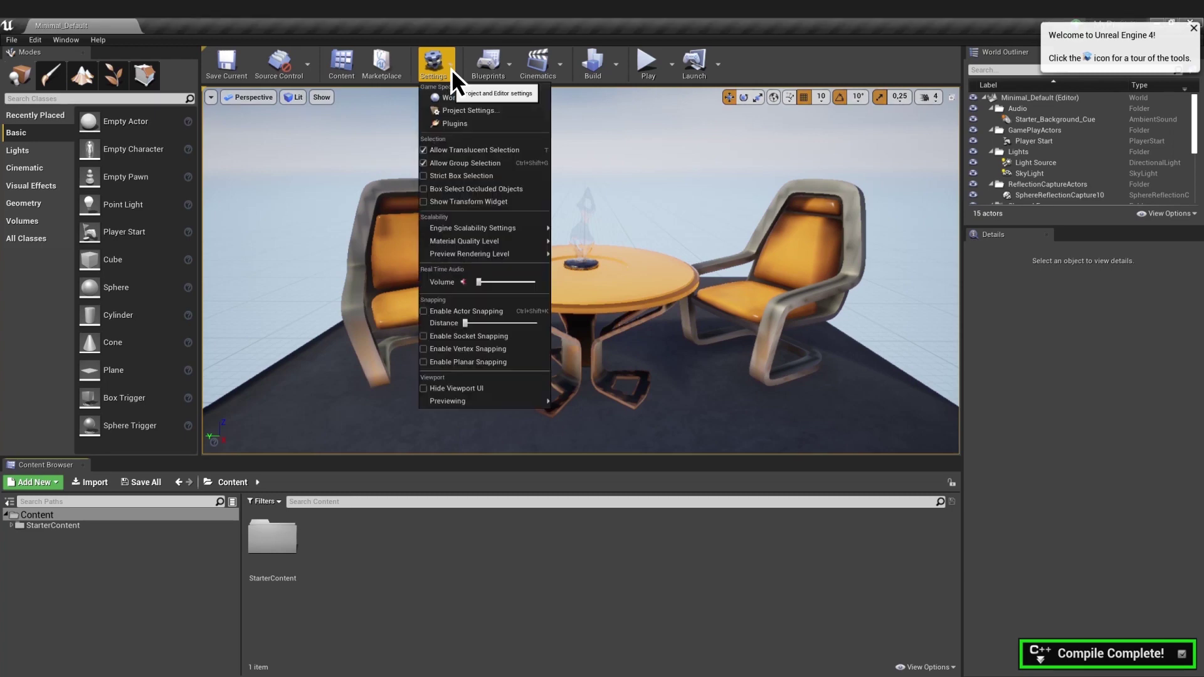
{"action": "left_click", "coordinate": [476, 123]}
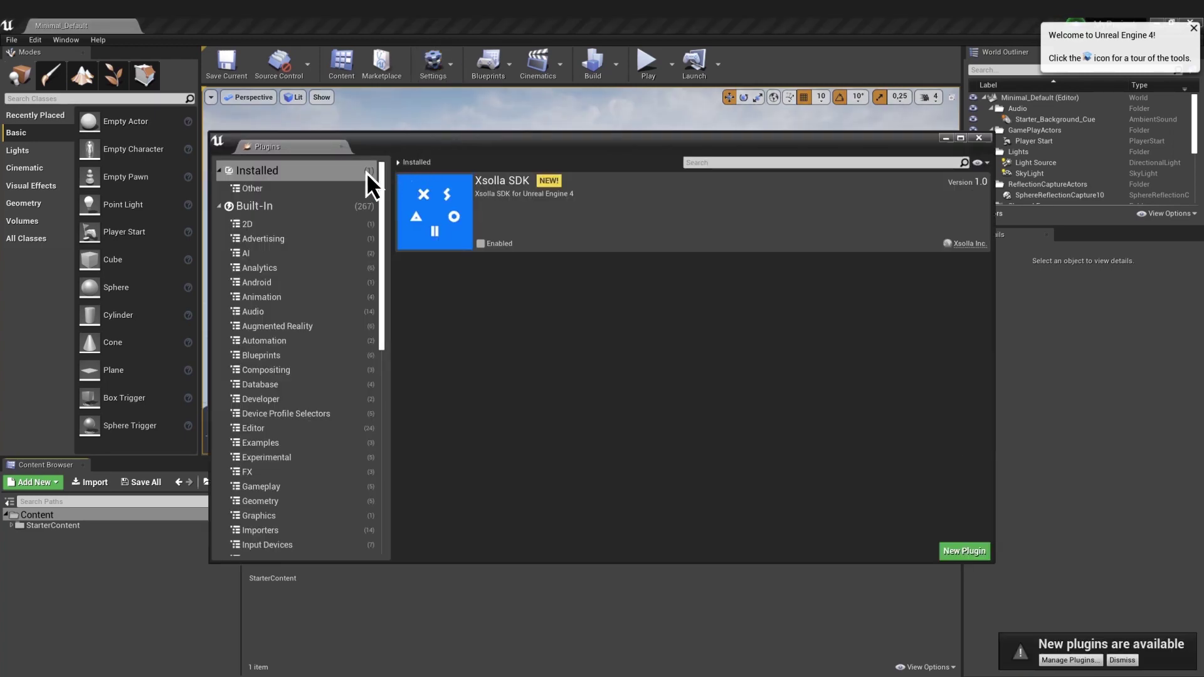
{"action": "left_click", "coordinate": [481, 244]}
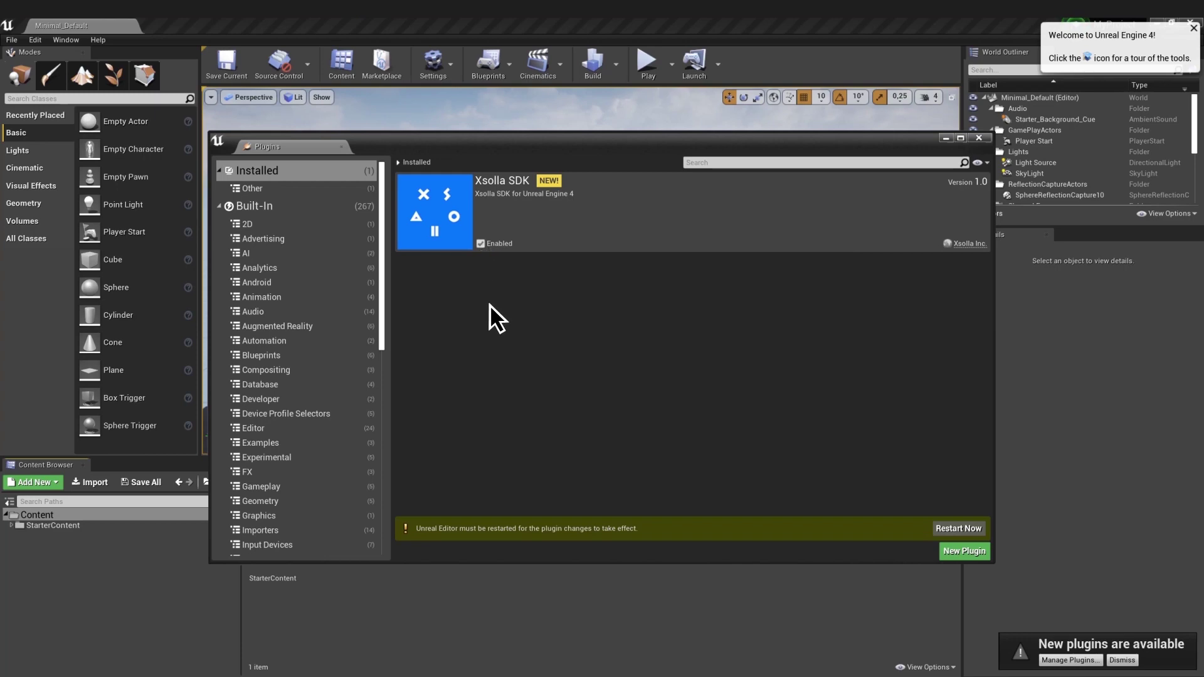
{"action": "left_click", "coordinate": [959, 529]}
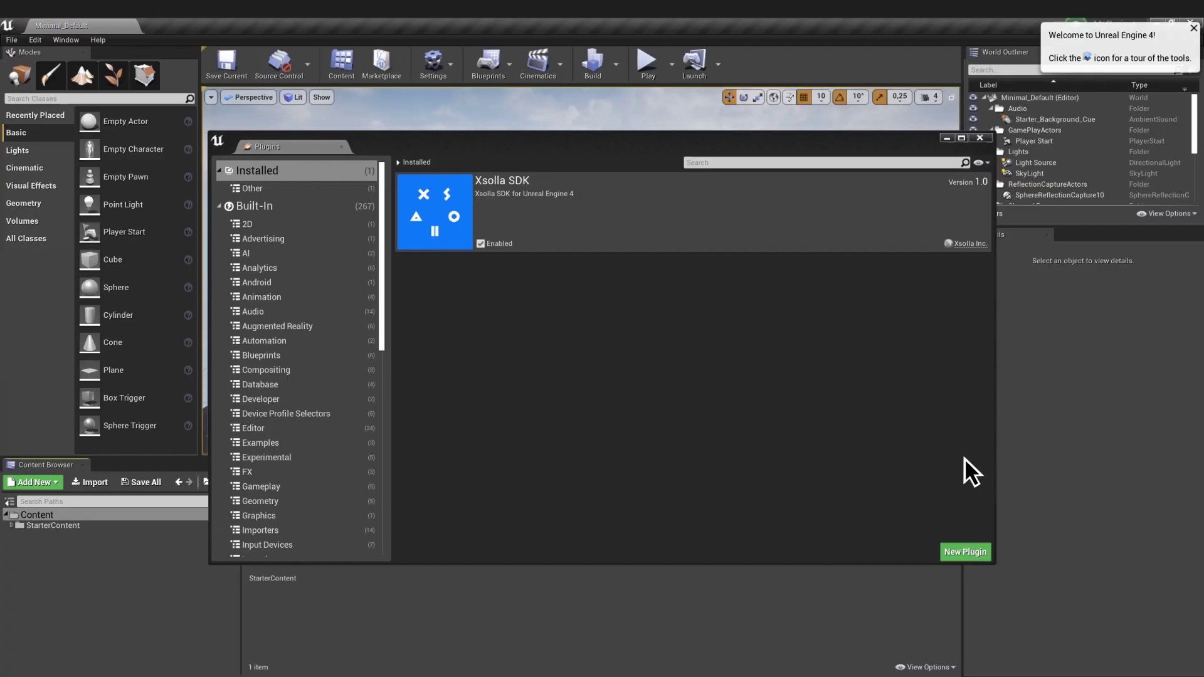
- Turn on Show Engine Content and Show Plugin Content in the asset browser's view options
{"action": "left_click", "coordinate": [980, 138]}
{"action": "left_click", "coordinate": [1193, 28]}
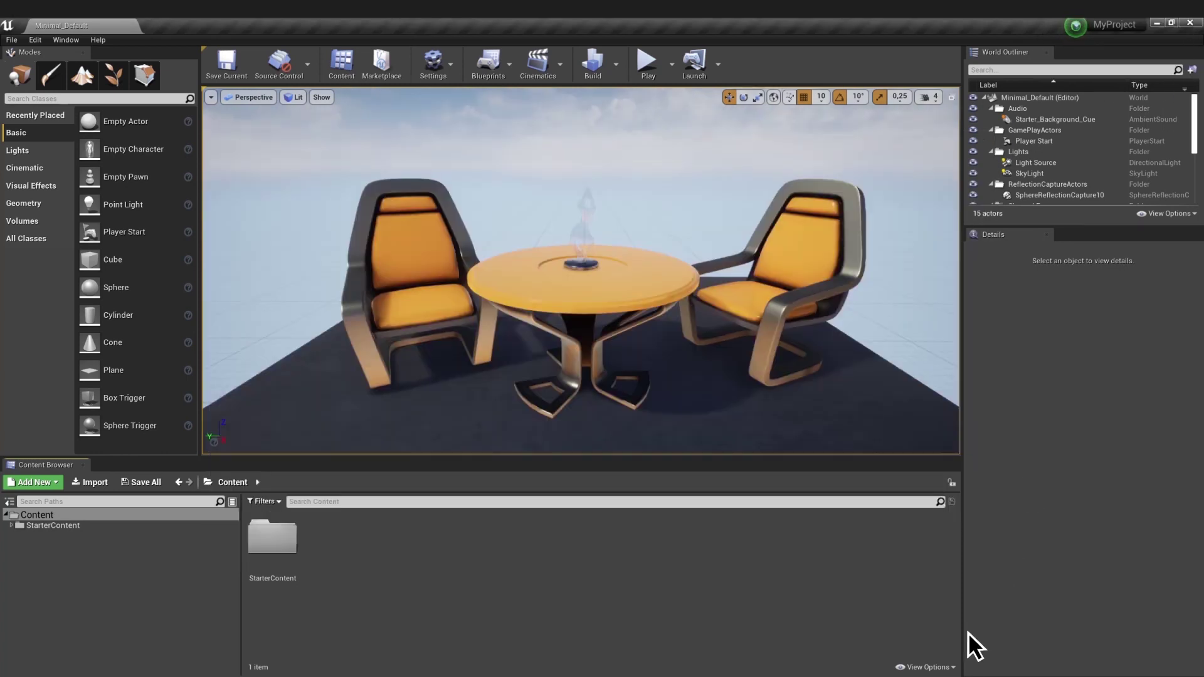
{"action": "left_click", "coordinate": [952, 667]}
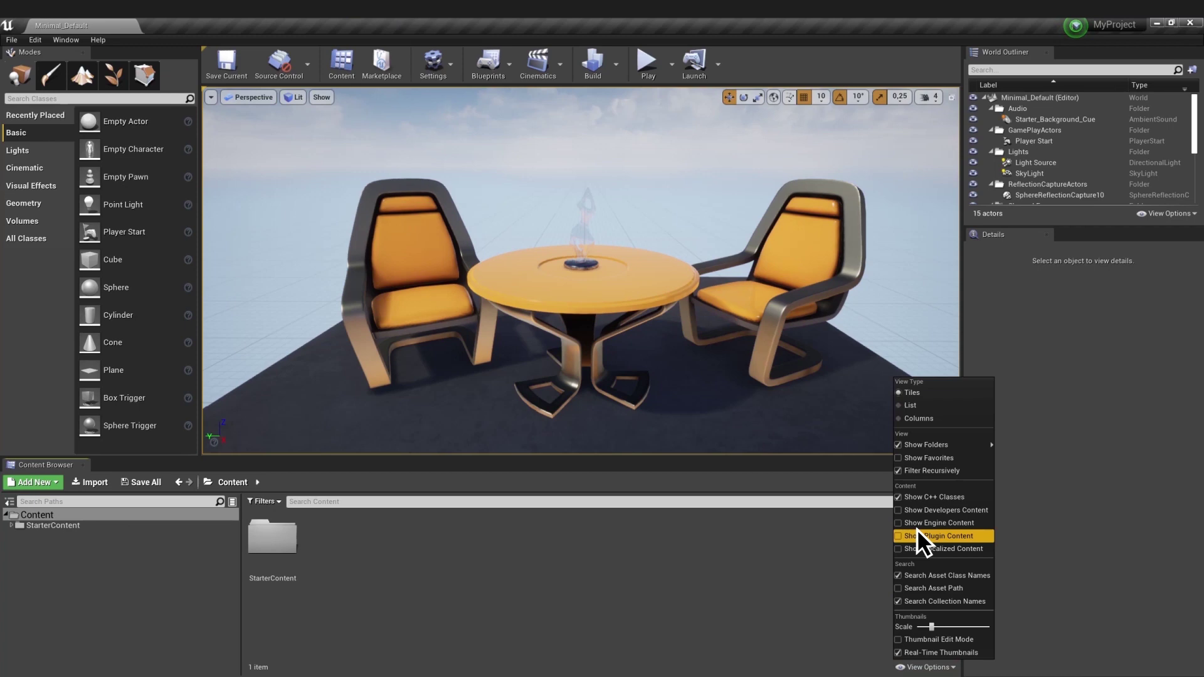
{"action": "left_click", "coordinate": [900, 524]}
{"action": "left_click", "coordinate": [925, 667]}
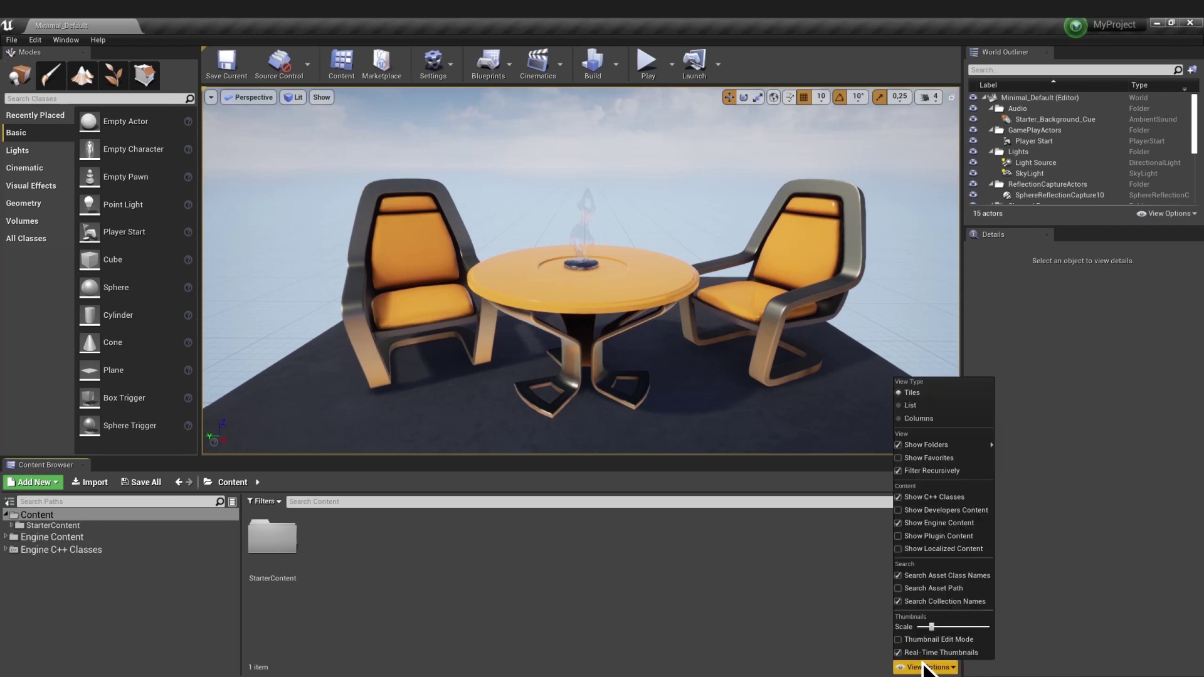
{"action": "left_click", "coordinate": [898, 537]}
- Open the Demo map from the Xsolla Content > Maps folder
{"action": "left_click", "coordinate": [6, 515]}
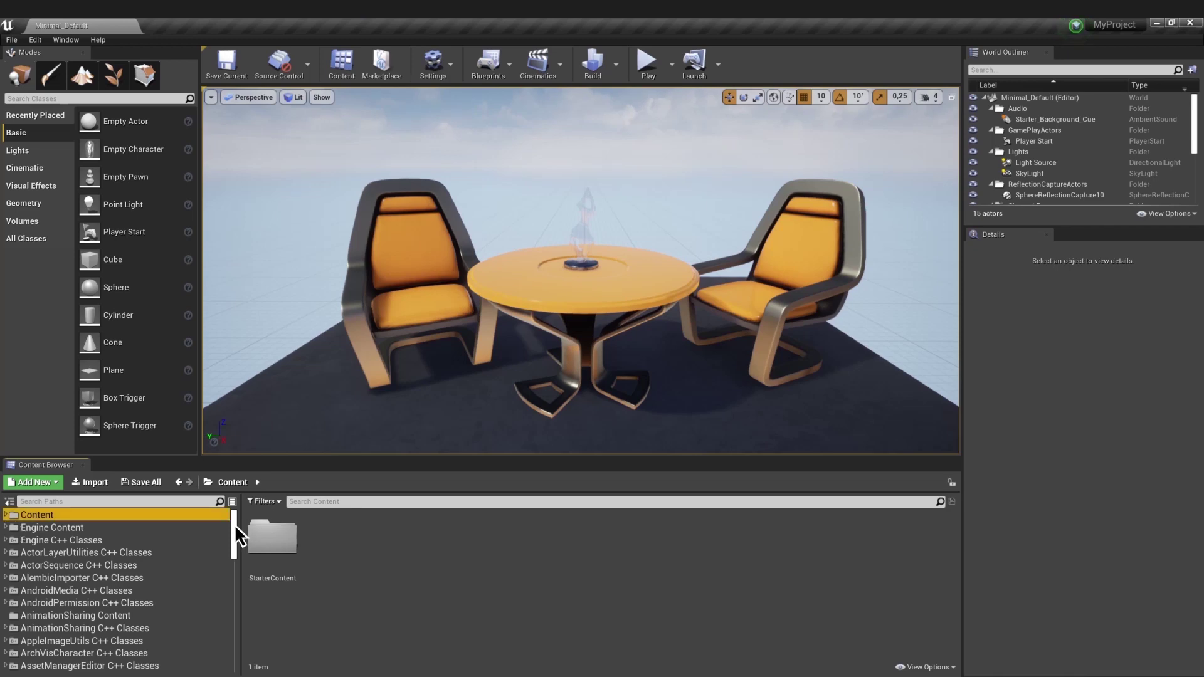
{"action": "left_click_drag", "start_coordinate": [234, 524], "coordinate": [235, 632]}
{"action": "left_click", "coordinate": [93, 660]}
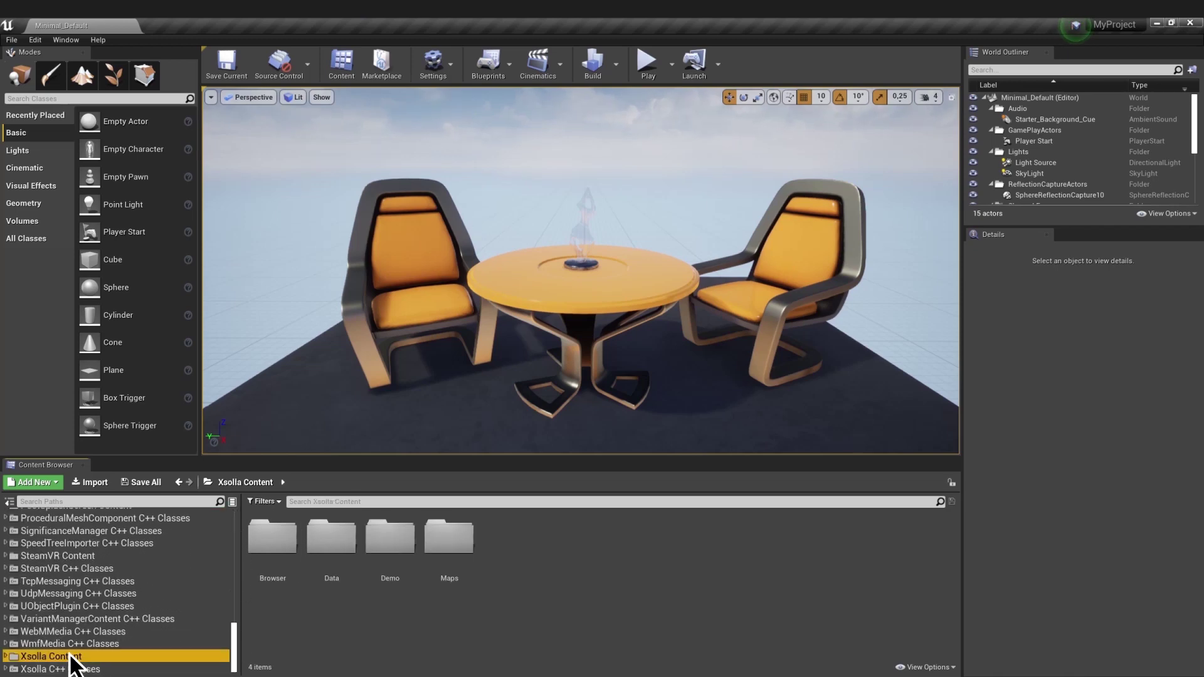
{"action": "left_click", "coordinate": [449, 545]}
{"action": "double_click", "coordinate": [449, 547]}
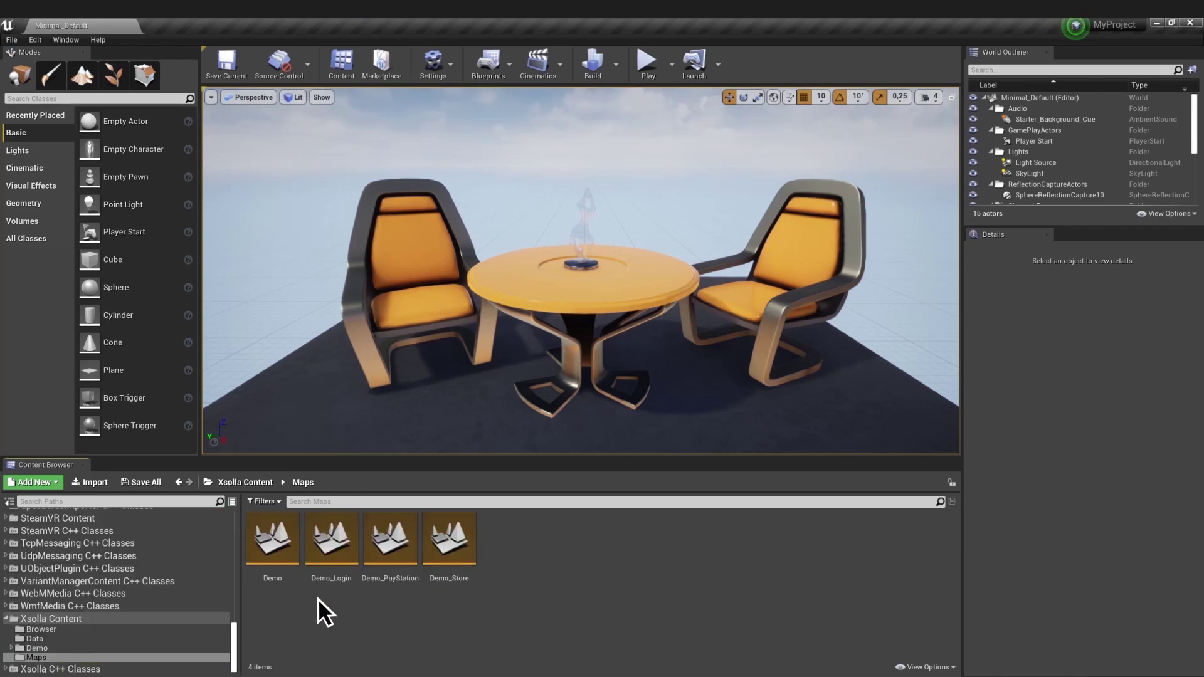
{"action": "double_click", "coordinate": [276, 551]}
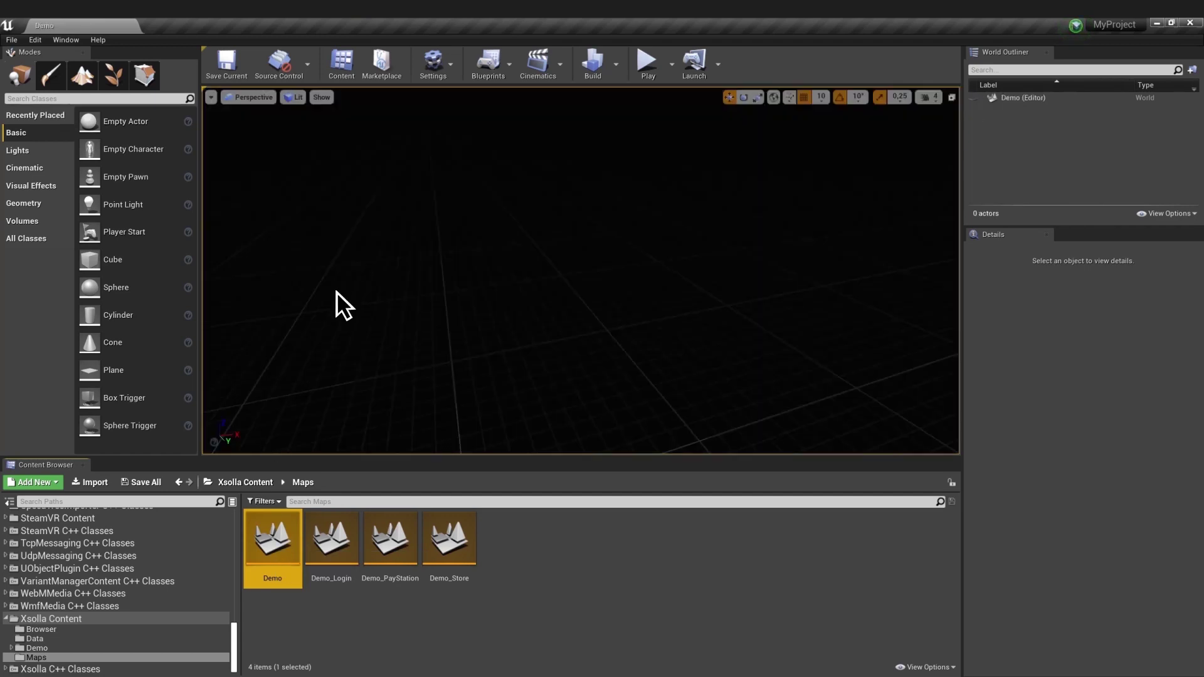
- Play the demo, log in to the store, and open the cart with the two Swords
{"action": "left_click", "coordinate": [647, 61]}
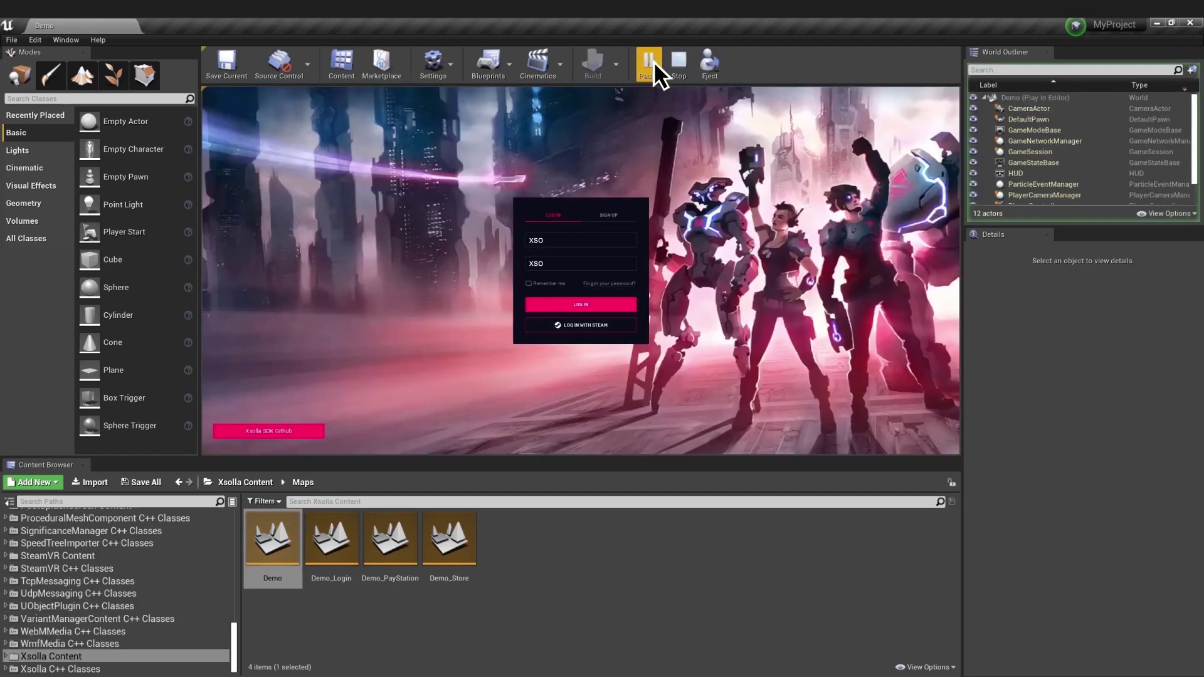
{"action": "left_click", "coordinate": [783, 288]}
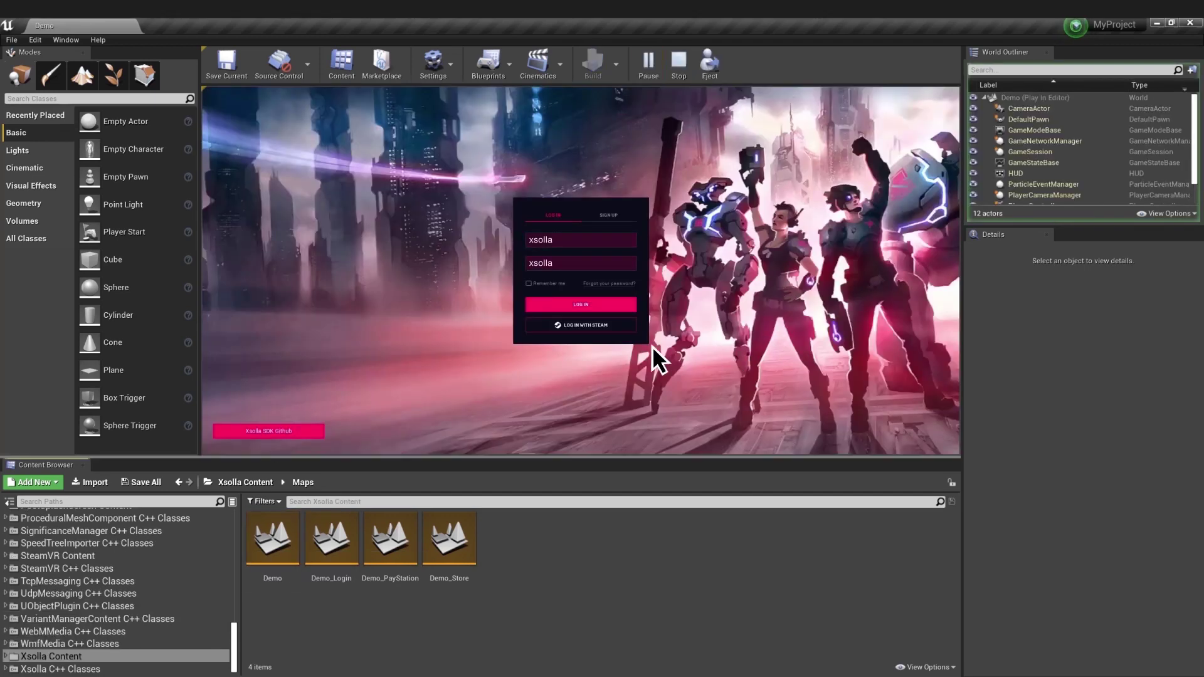
{"action": "left_click", "coordinate": [581, 305]}
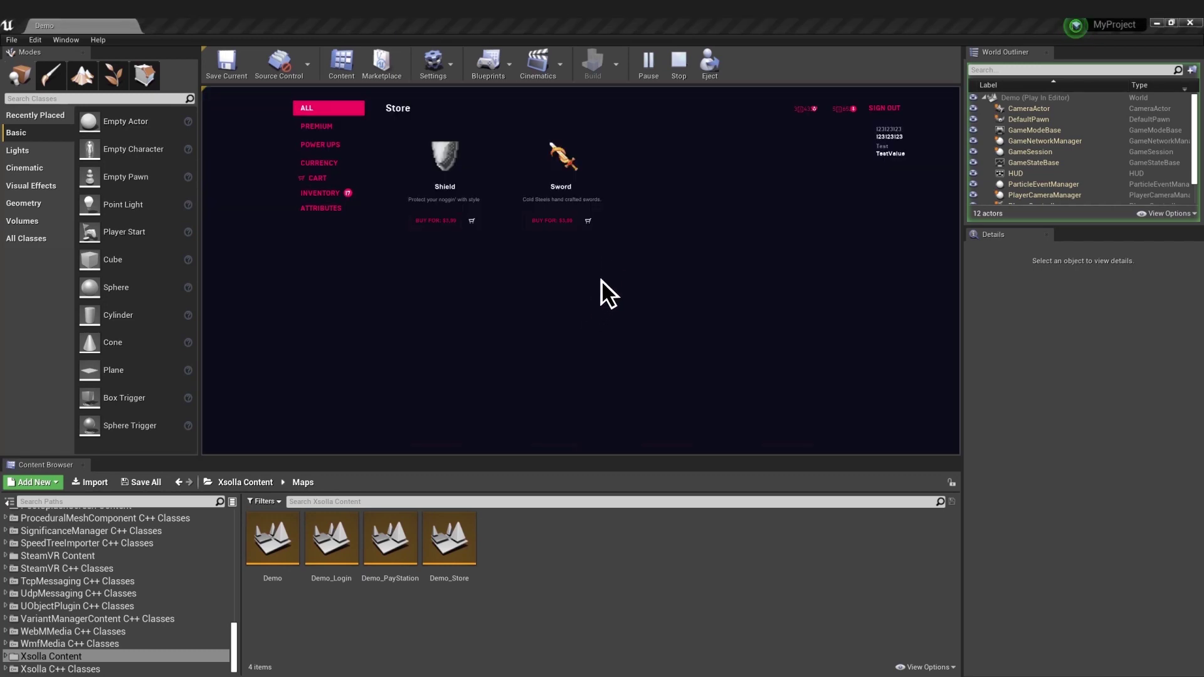
{"action": "left_click", "coordinate": [588, 220]}
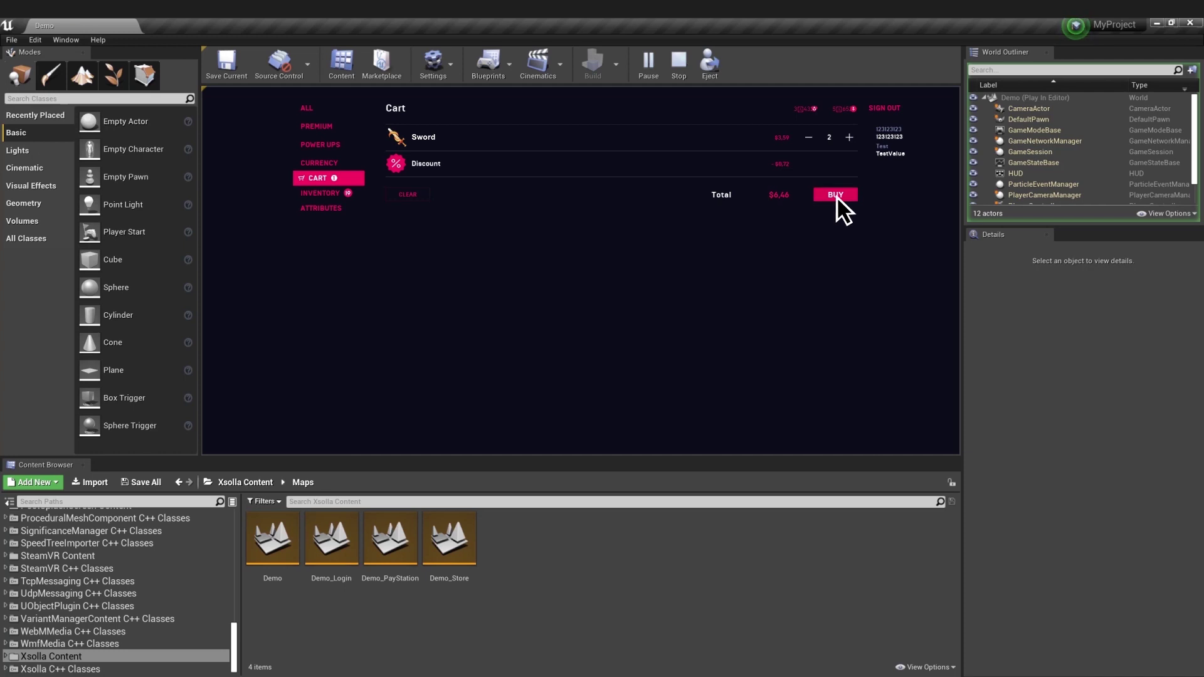
- Pay for the Swords by credit card using the sandbox test card details
{"action": "left_click", "coordinate": [837, 195]}
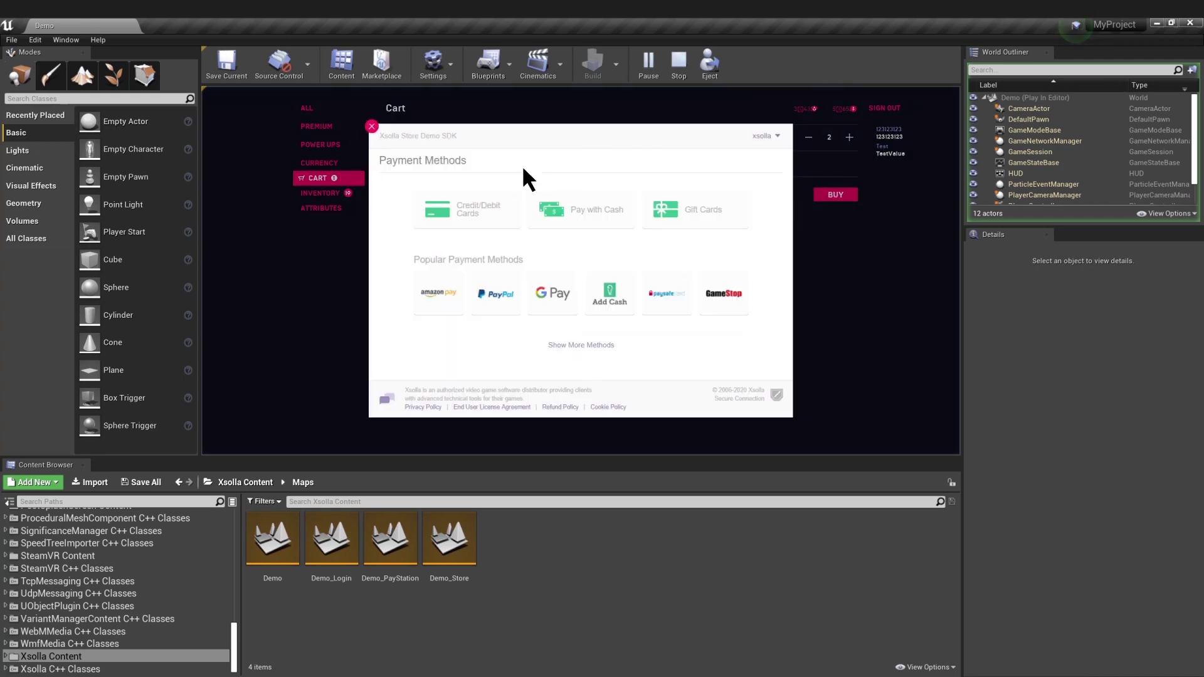
{"action": "left_click", "coordinate": [469, 217]}
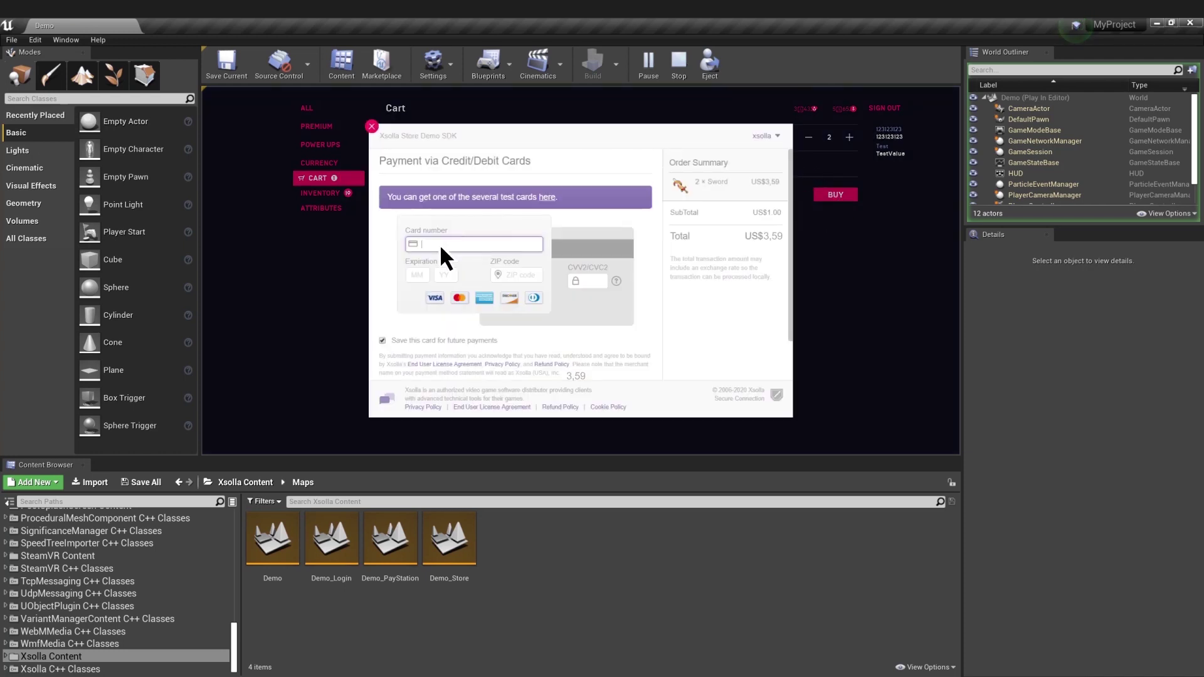
{"action": "left_click", "coordinate": [423, 246]}
{"action": "type", "text": "4111 1111 1111 1111"}
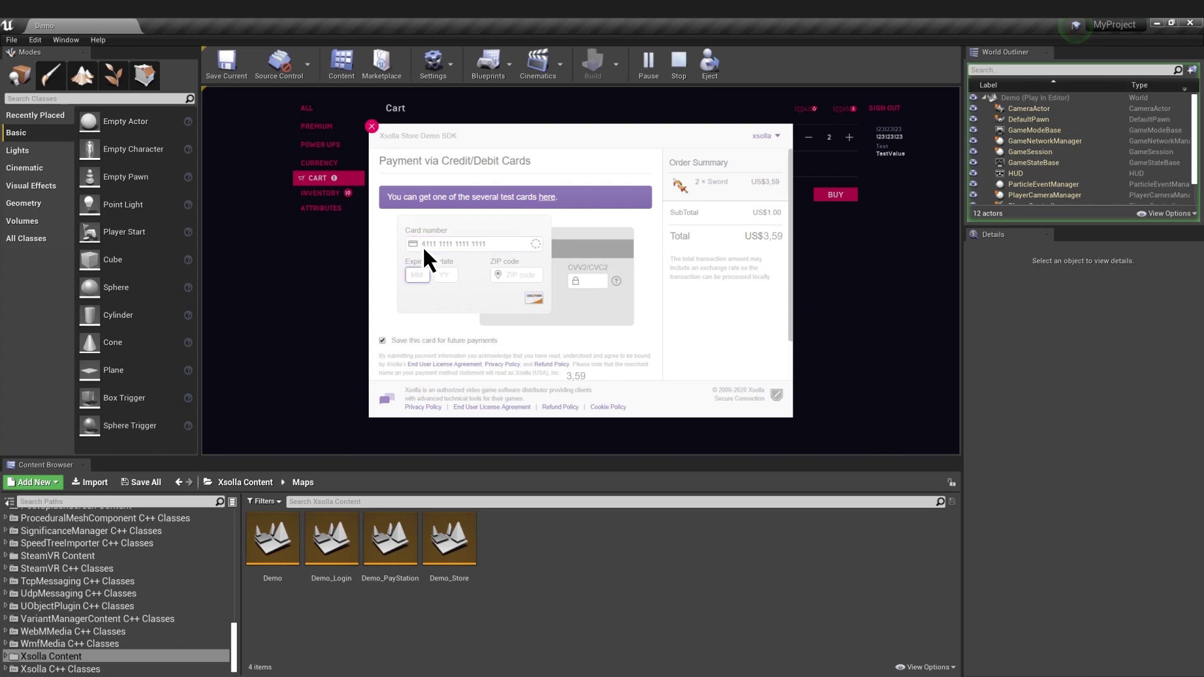
{"action": "type", "text": "1240123123"}
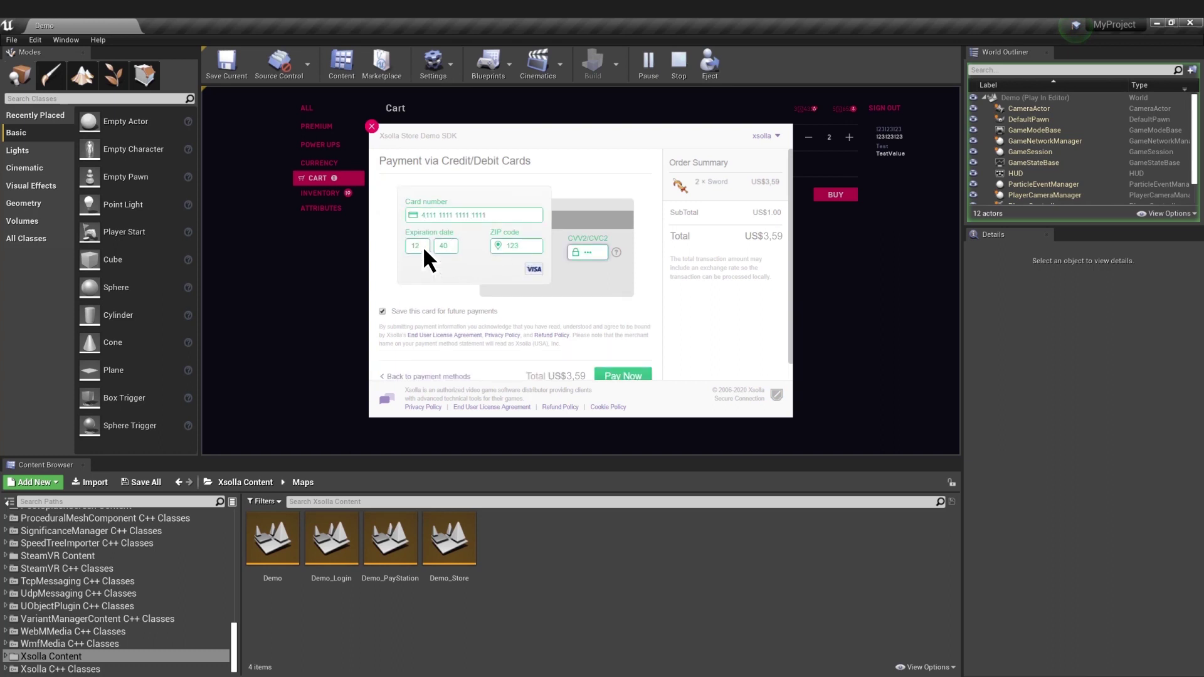
{"action": "left_click", "coordinate": [620, 357]}
{"action": "left_click", "coordinate": [371, 127]}
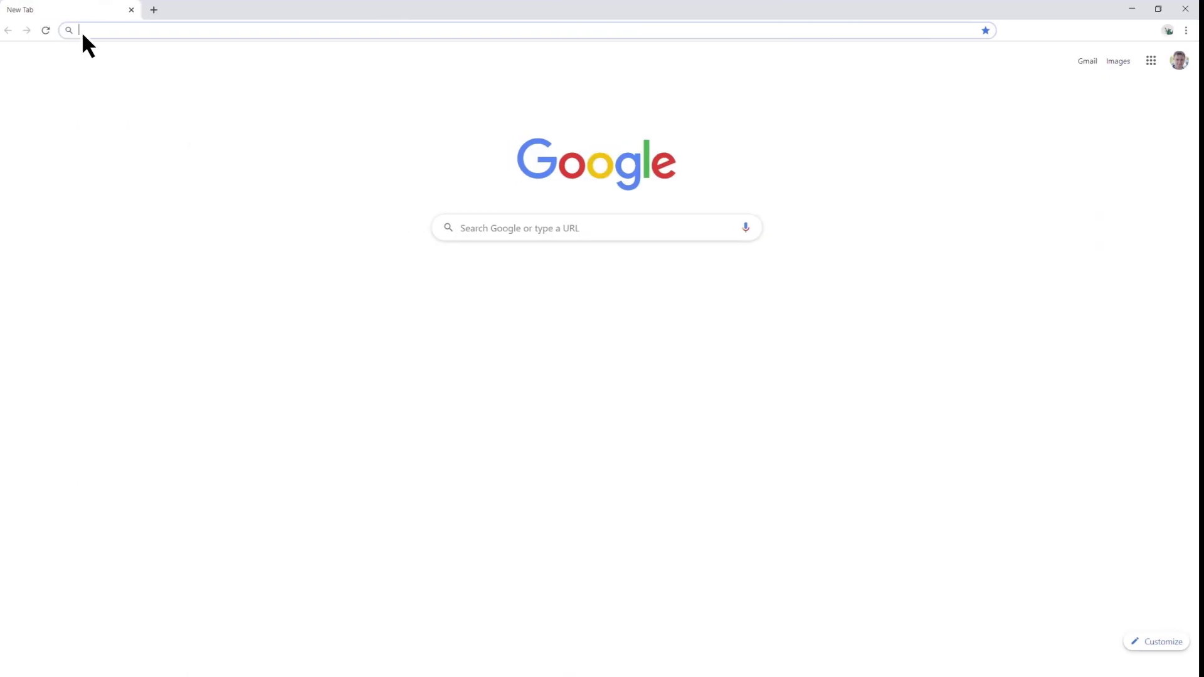
- Go to xsolla.pro/sdk and sign in to the Publisher Account dashboard
{"action": "left_click", "coordinate": [87, 31]}
{"action": "type", "text": "xsoll"}
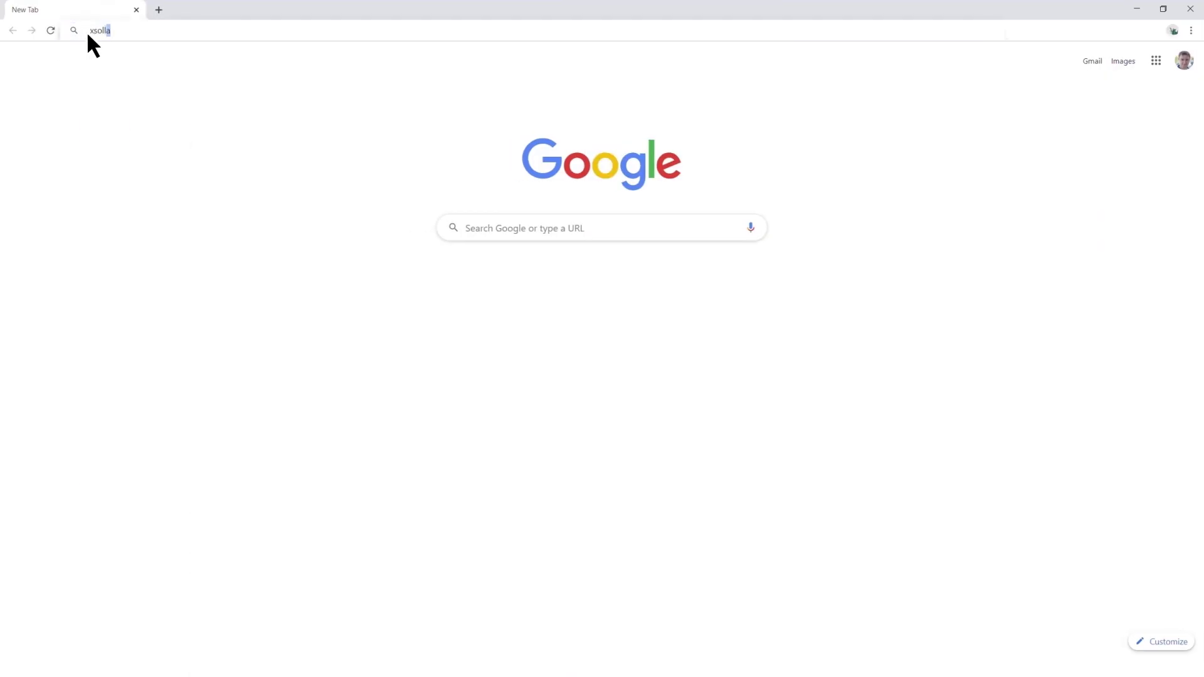
{"action": "type", "text": "a.pro/sdk"}
{"action": "key", "text": "Return"}
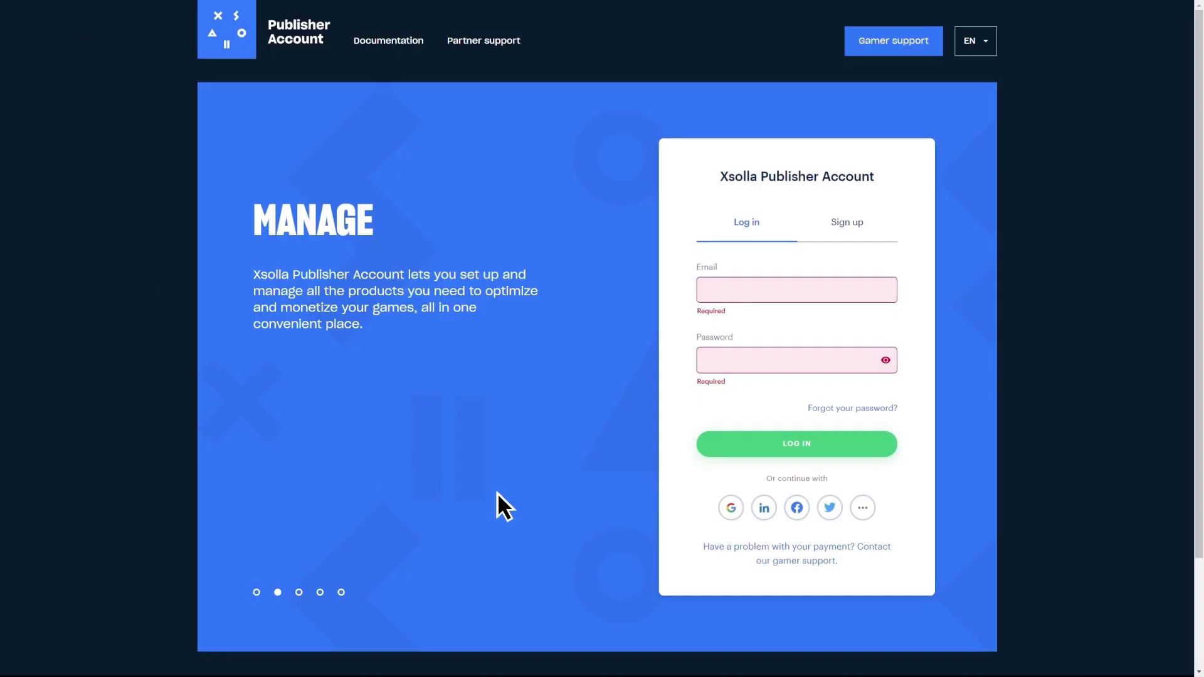
{"action": "left_click", "coordinate": [732, 508]}
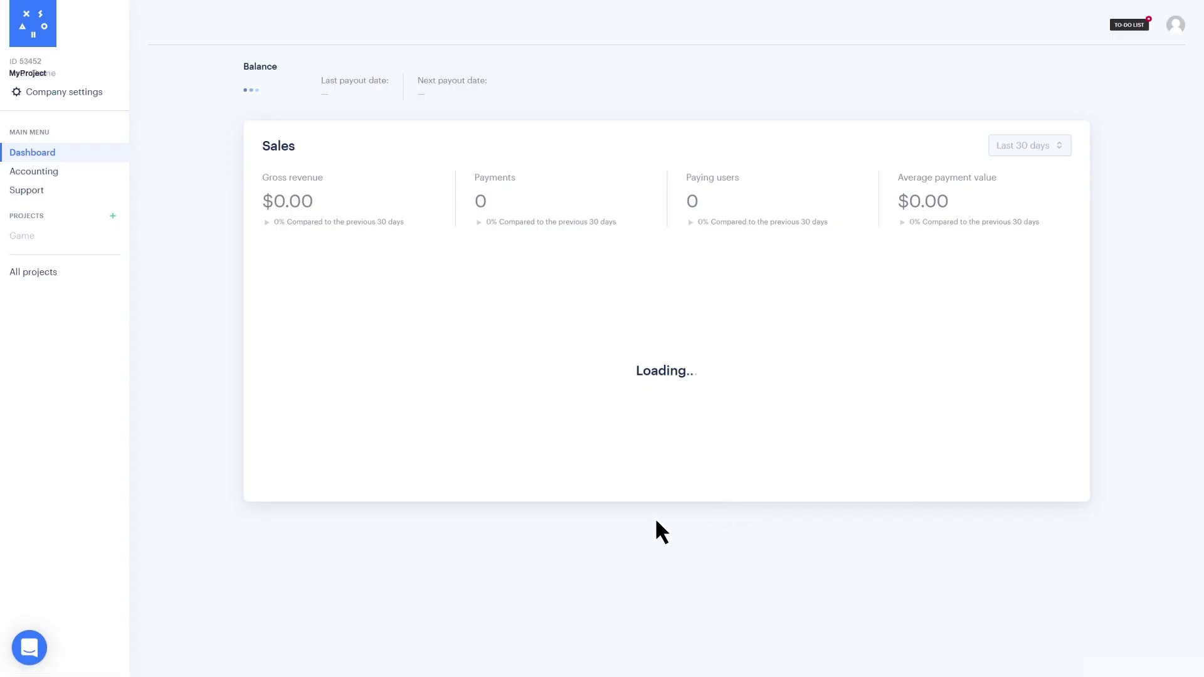
- Create a project named MyProject with website site.com
{"action": "left_click", "coordinate": [117, 238]}
{"action": "left_click", "coordinate": [536, 332]}
{"action": "type", "text": "MyProject"}
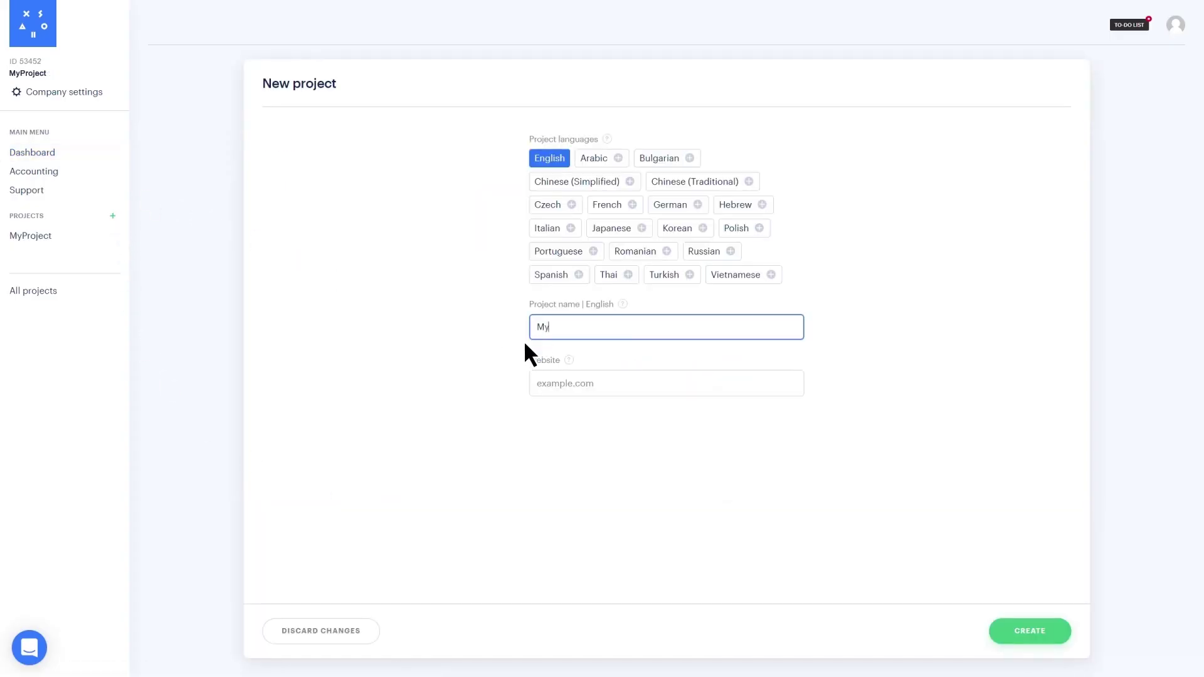
{"action": "left_click", "coordinate": [537, 391]}
{"action": "type", "text": "site.com"}
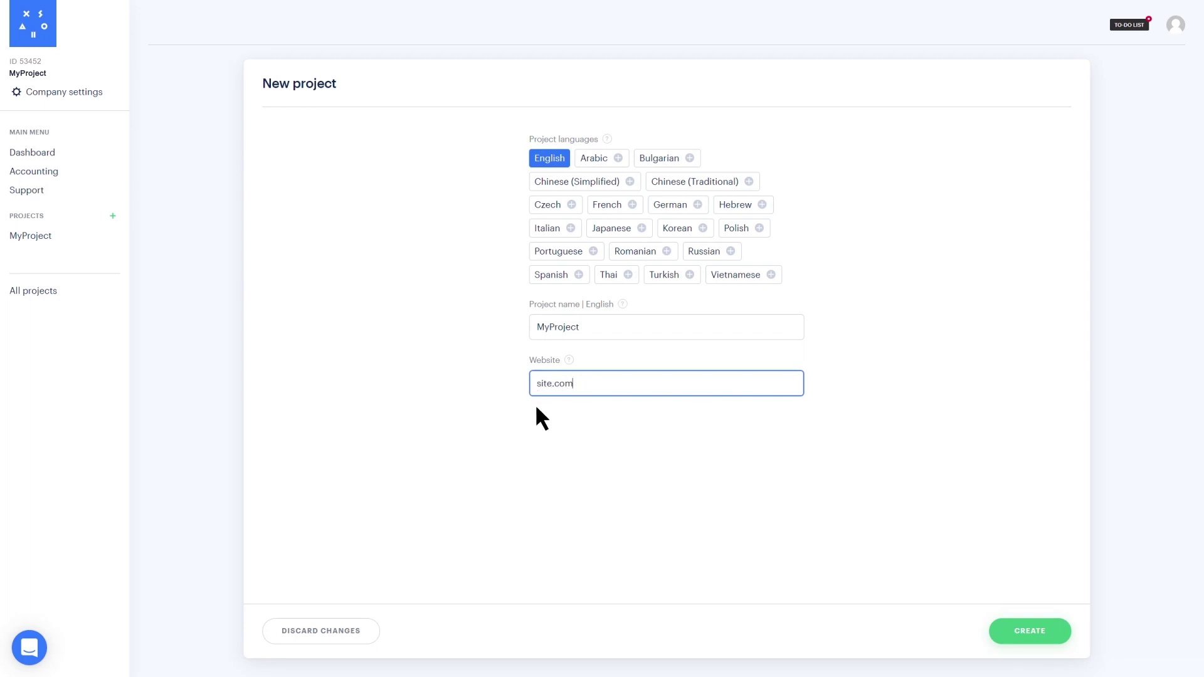
{"action": "left_click", "coordinate": [1030, 631]}
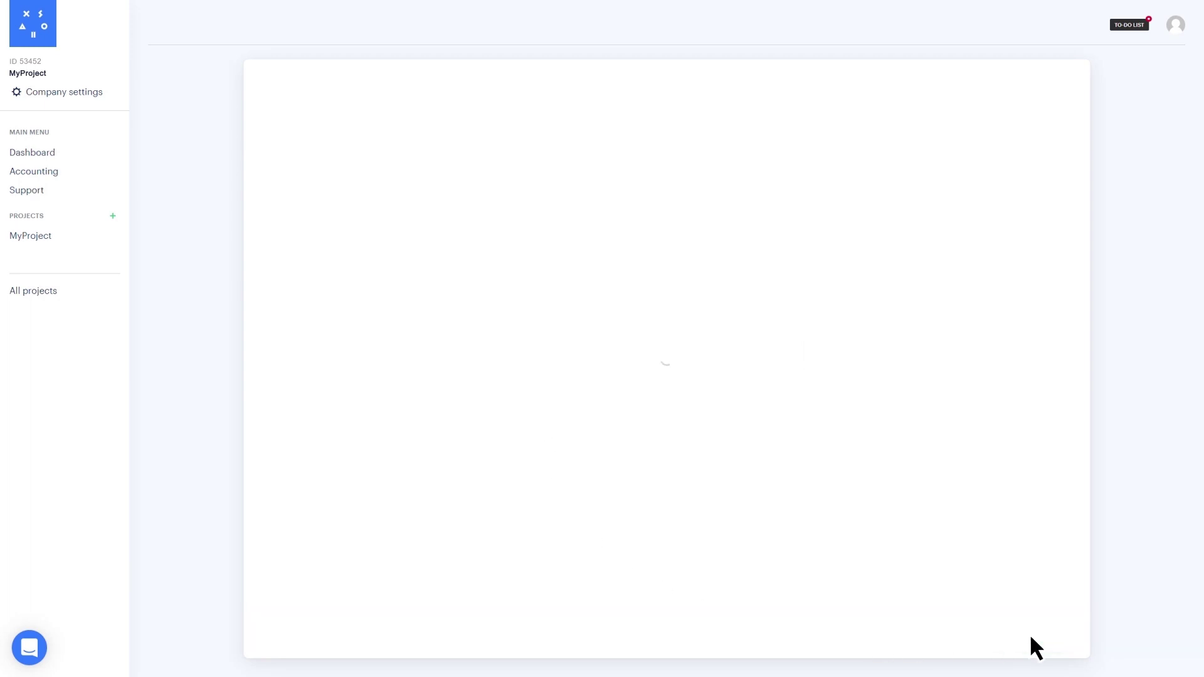
- Create a new Login project named MyLogin from MyProject's Login page
{"action": "left_click", "coordinate": [65, 187]}
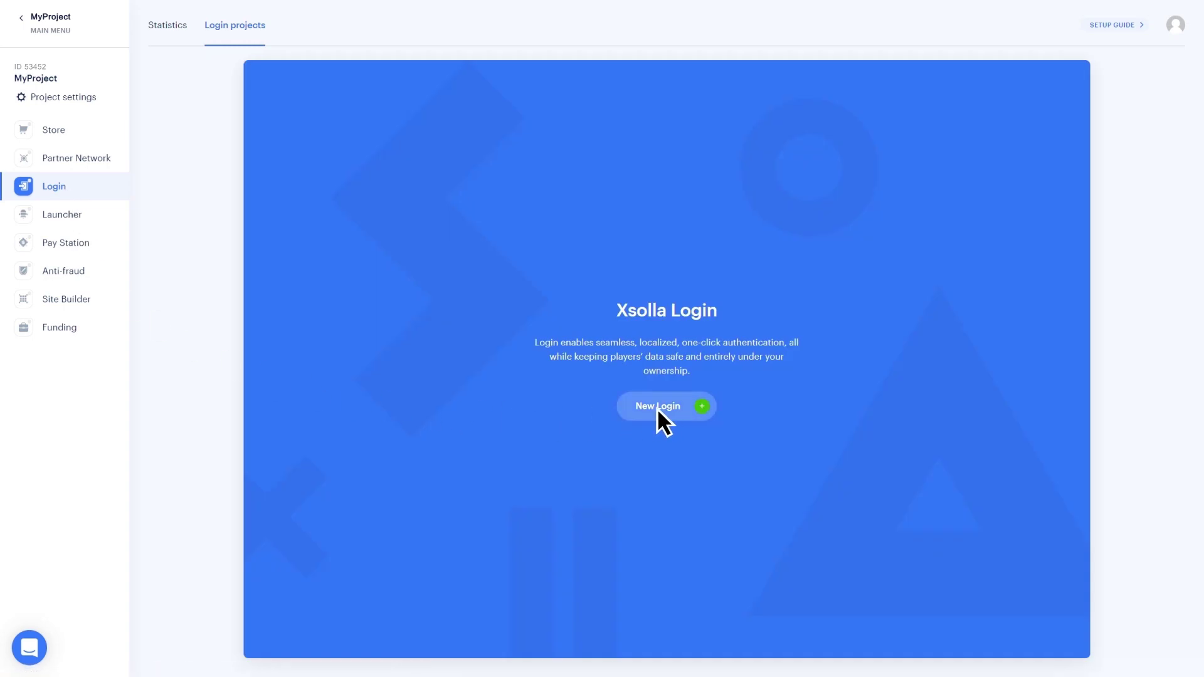
{"action": "left_click", "coordinate": [657, 408]}
{"action": "left_click", "coordinate": [700, 239]}
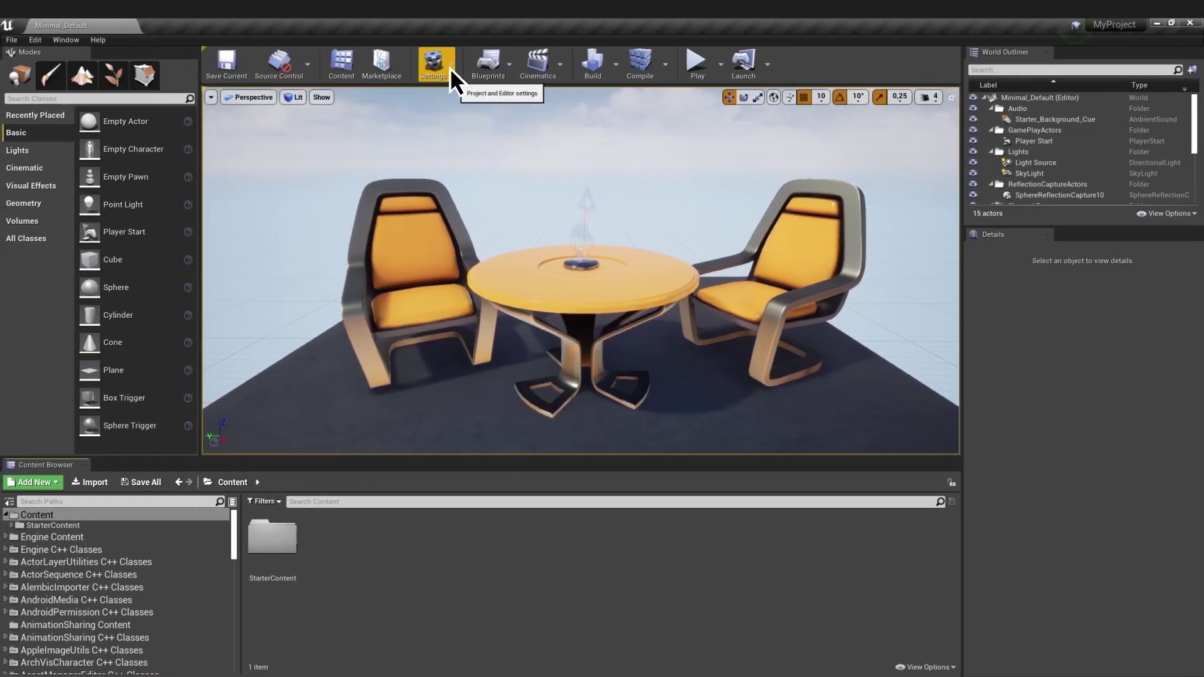
- Paste the Login Project ID and Project ID into the Xsolla Login plugin settings
{"action": "left_click", "coordinate": [449, 68]}
{"action": "left_click", "coordinate": [460, 107]}
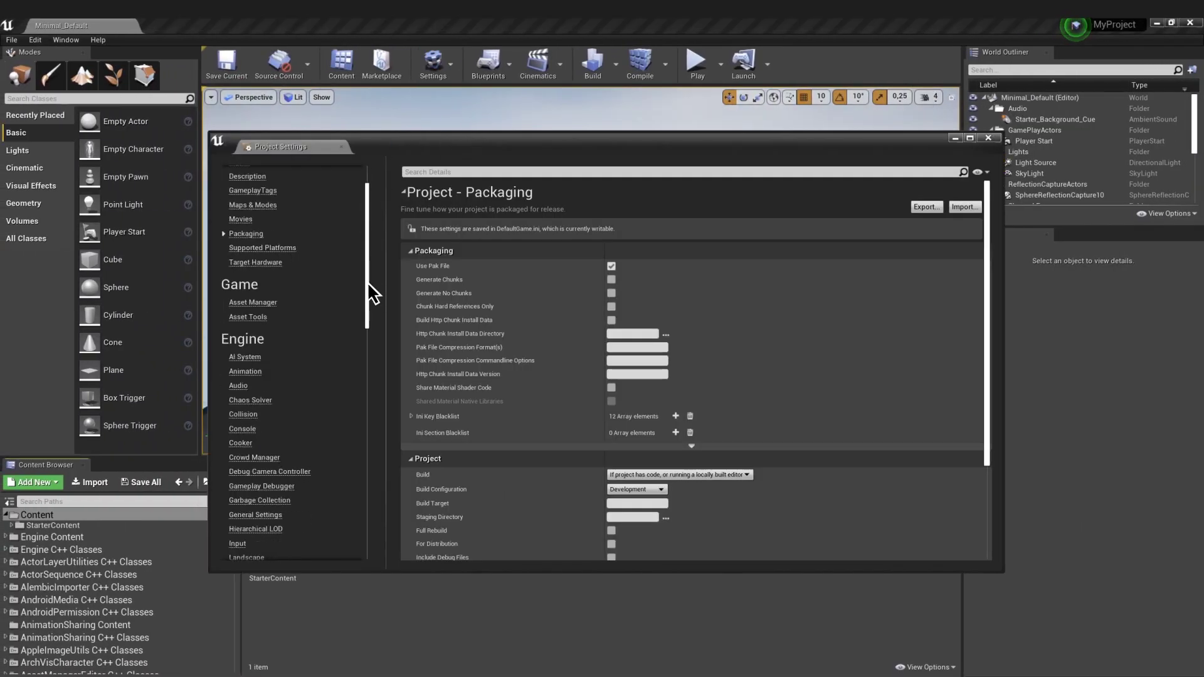
{"action": "left_click_drag", "start_coordinate": [369, 292], "coordinate": [369, 508]}
{"action": "left_click", "coordinate": [244, 517]}
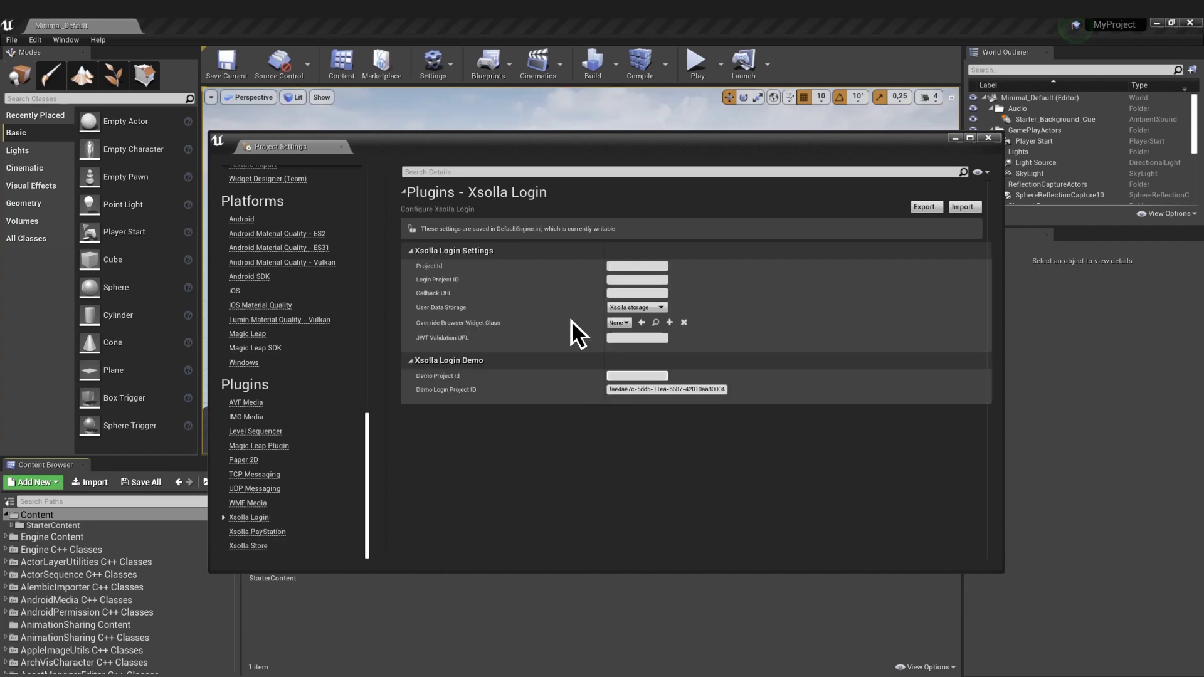
{"action": "left_click", "coordinate": [637, 280]}
{"action": "key", "text": "ctrl+v"}
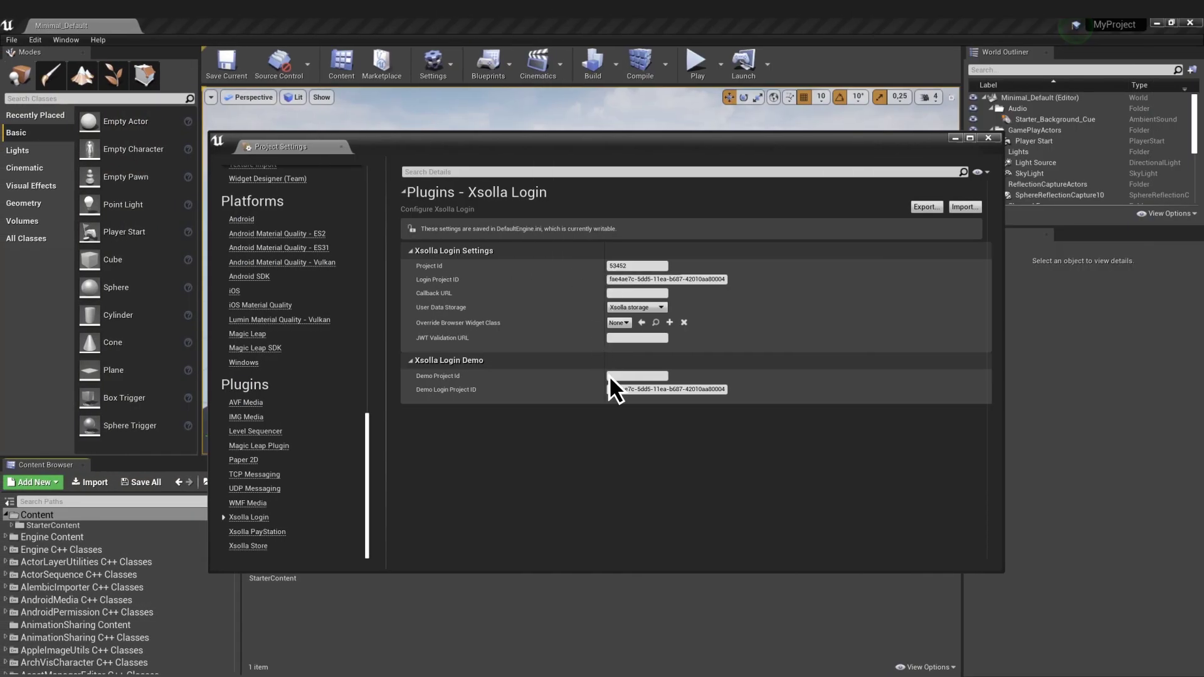
{"action": "left_click", "coordinate": [636, 375]}
{"action": "type", "text": "53452"}
- In Xsolla Store settings, paste Project Id and Demo Project Id and enable Sandbox
{"action": "left_click", "coordinate": [263, 546]}
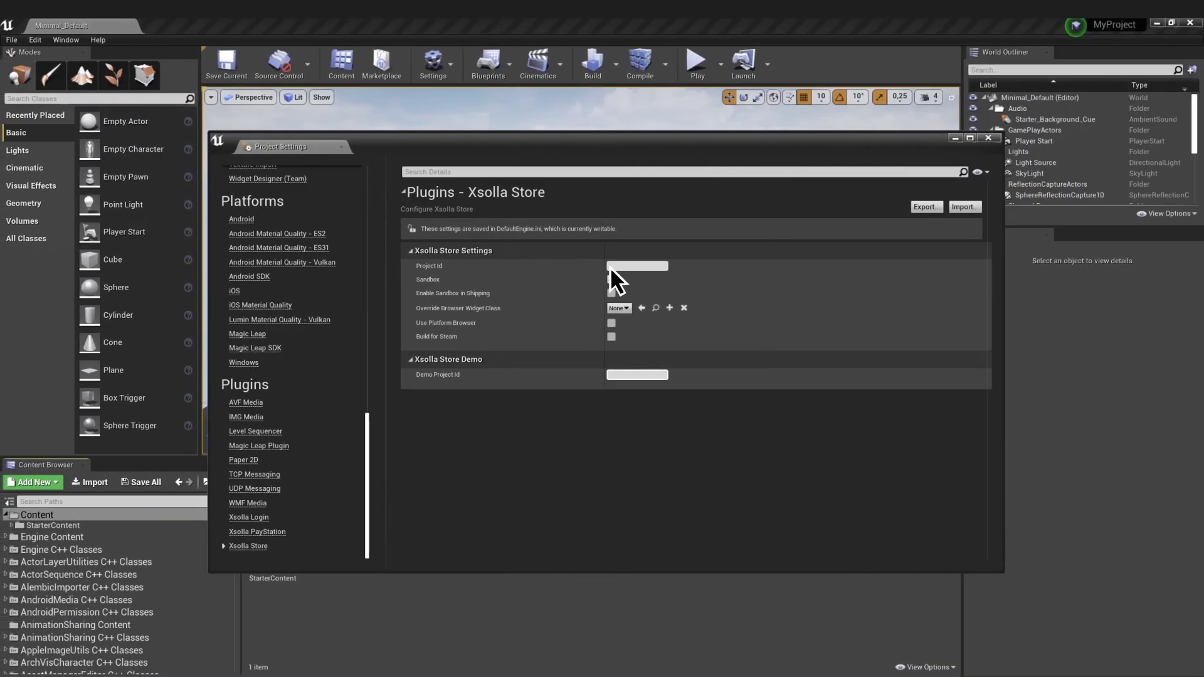
{"action": "left_click", "coordinate": [610, 266]}
{"action": "type", "text": "53452"}
{"action": "left_click", "coordinate": [611, 280]}
{"action": "left_click", "coordinate": [611, 374]}
{"action": "type", "text": "53452"}
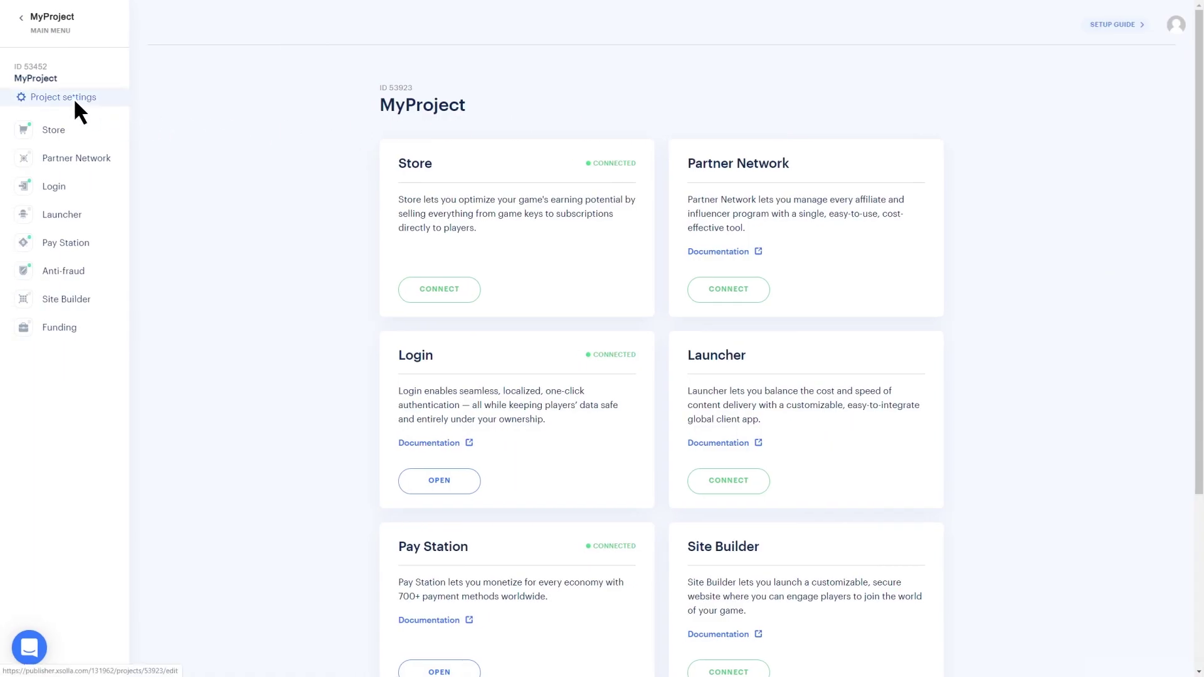
- Turn on Store API methods integration in the project's integration settings
{"action": "left_click", "coordinate": [75, 99]}
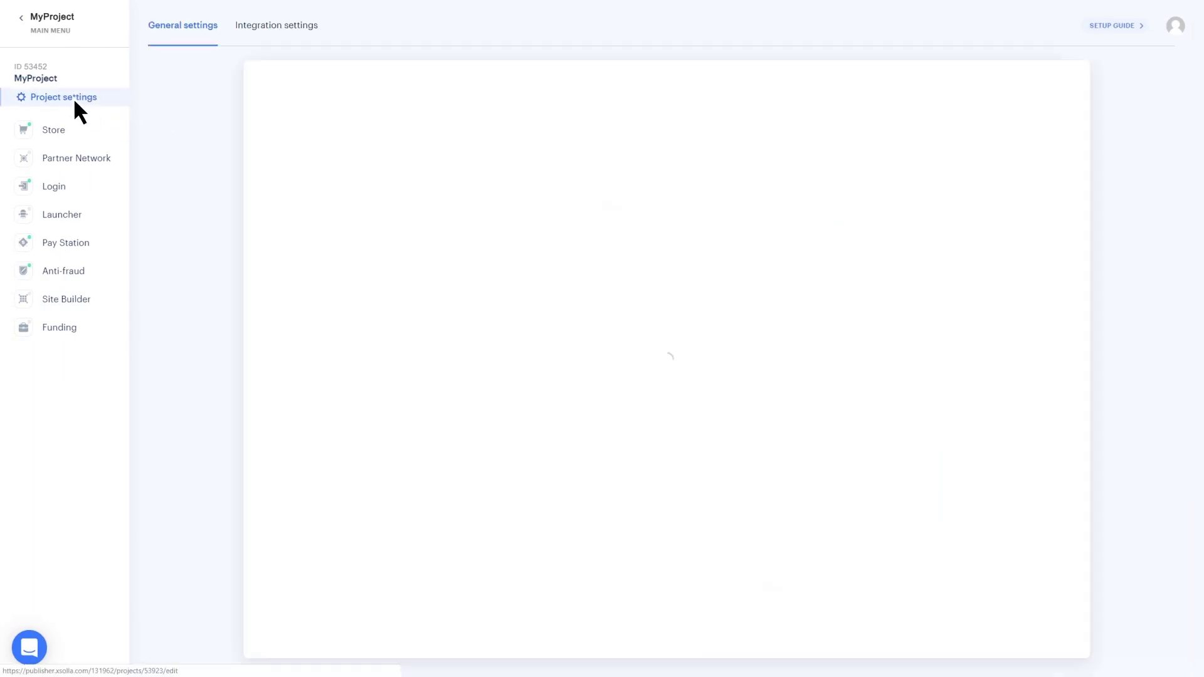
{"action": "left_click", "coordinate": [281, 26]}
{"action": "left_click", "coordinate": [543, 141]}
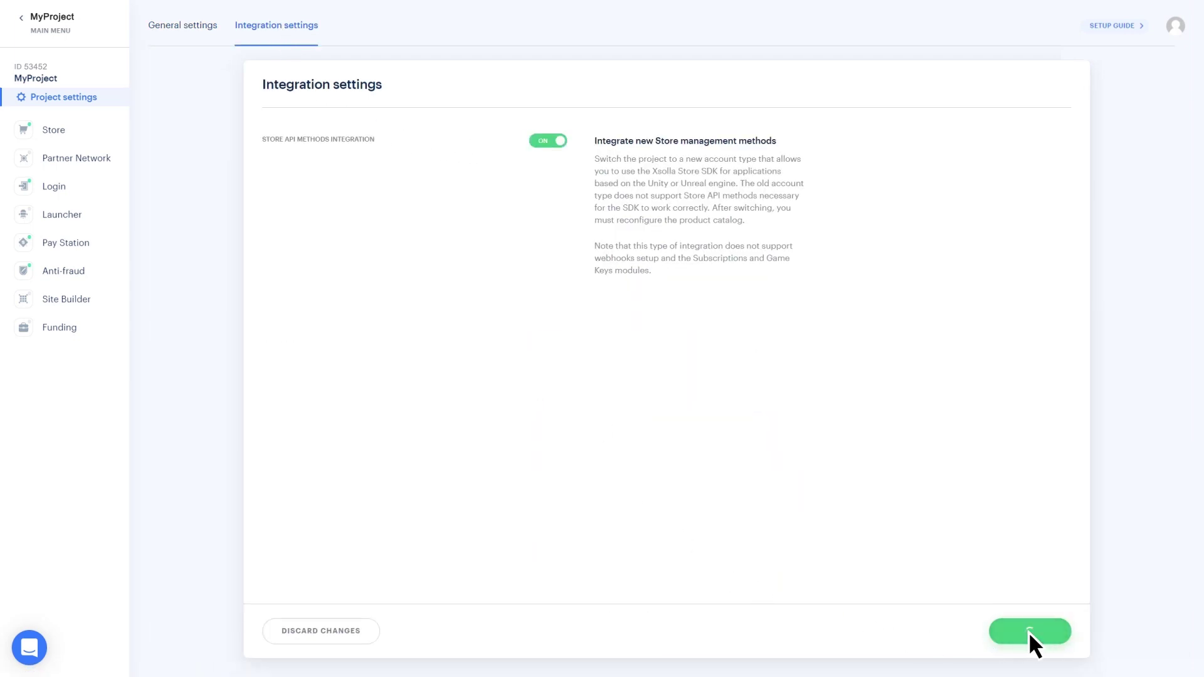
- Connect the Virtual Items module and start a new virtual item
{"action": "left_click", "coordinate": [57, 132]}
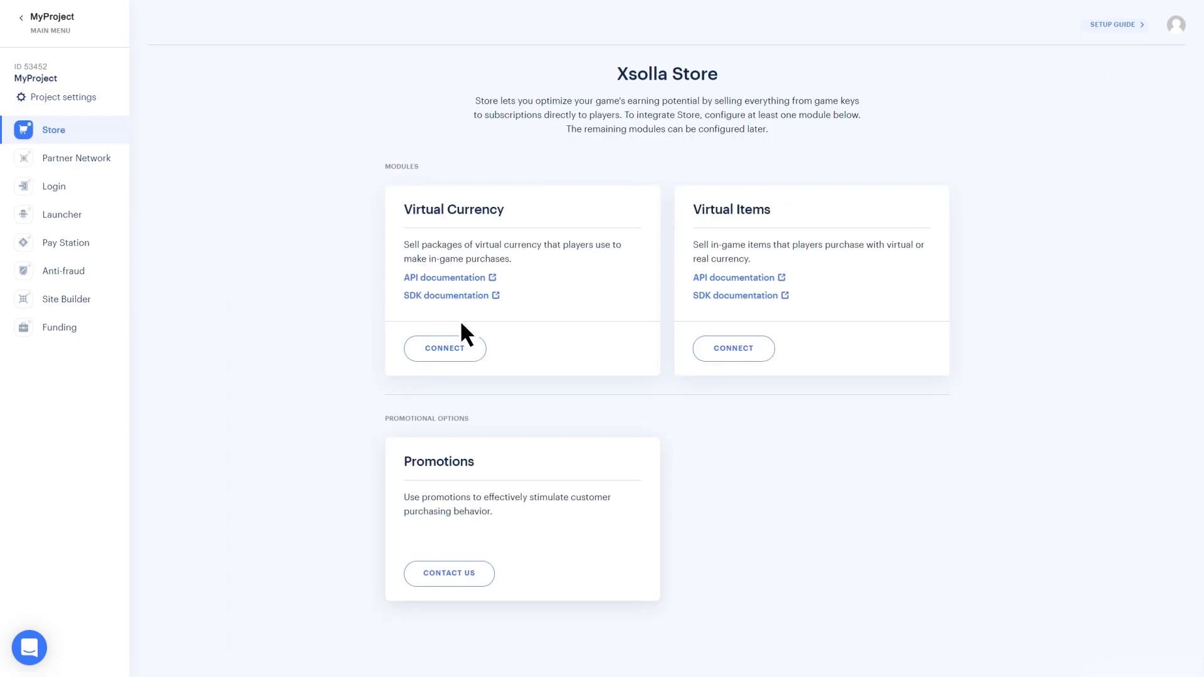
{"action": "left_click", "coordinate": [728, 350]}
{"action": "left_click", "coordinate": [1063, 119]}
{"action": "left_click", "coordinate": [1059, 171]}
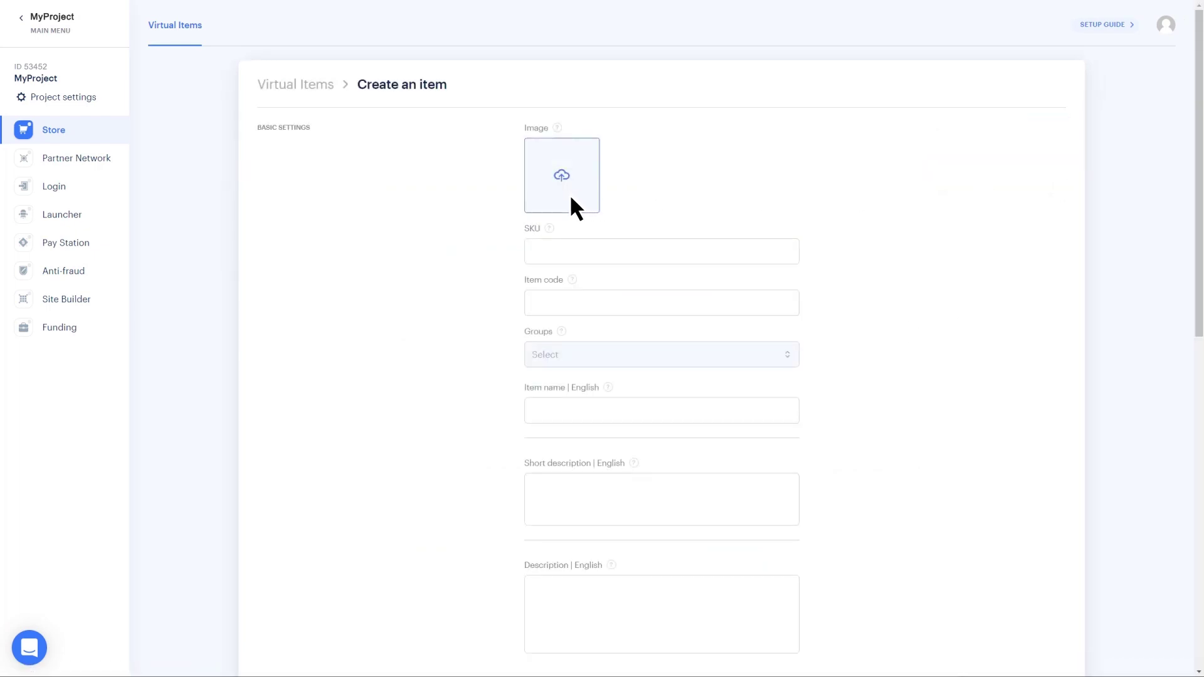
- Give the new item an image, SKU 1, and code, name and description 'Oil'
{"action": "left_click", "coordinate": [561, 176]}
{"action": "left_click", "coordinate": [531, 251]}
{"action": "type", "text": "1"}
{"action": "left_click", "coordinate": [532, 303]}
{"action": "type", "text": "1"}
{"action": "left_click", "coordinate": [531, 414]}
{"action": "type", "text": "Oil"}
{"action": "left_click", "coordinate": [533, 495]}
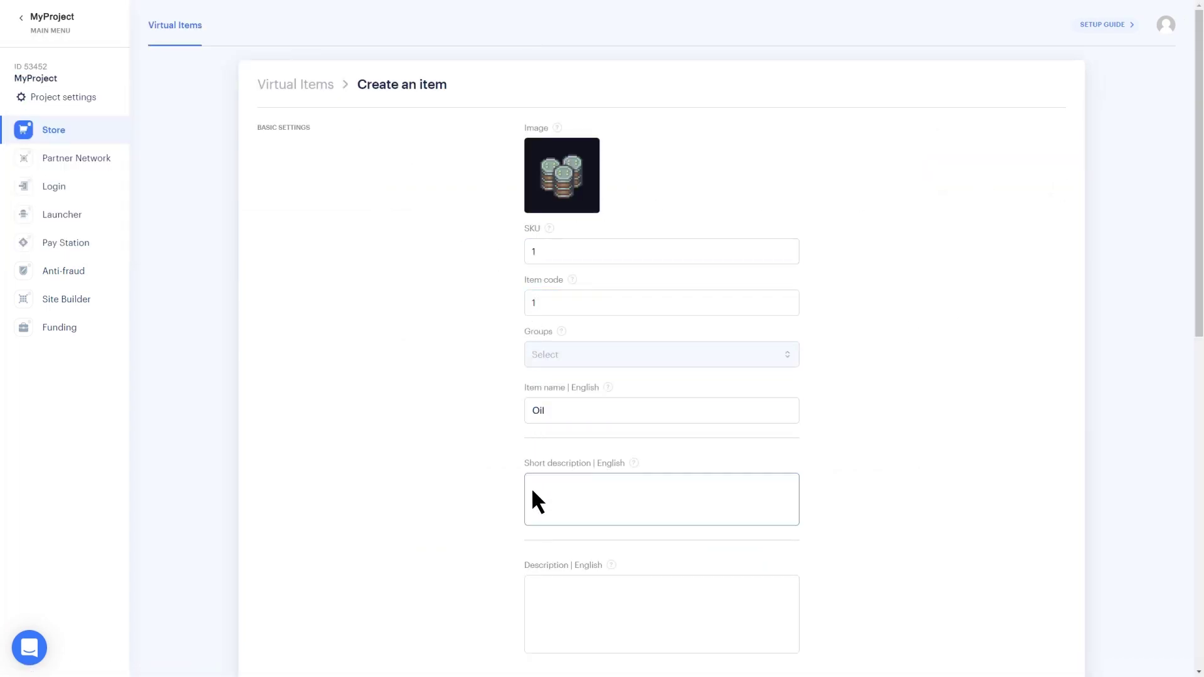
{"action": "type", "text": "Oil"}
{"action": "left_click", "coordinate": [532, 593]}
{"action": "type", "text": "Oil"}
- Set the Oil item's price to 1 USD and create it
{"action": "scroll", "coordinate": [548, 548], "scroll_direction": "down", "scroll_amount": 10}
{"action": "left_click", "coordinate": [615, 363]}
{"action": "type", "text": "1"}
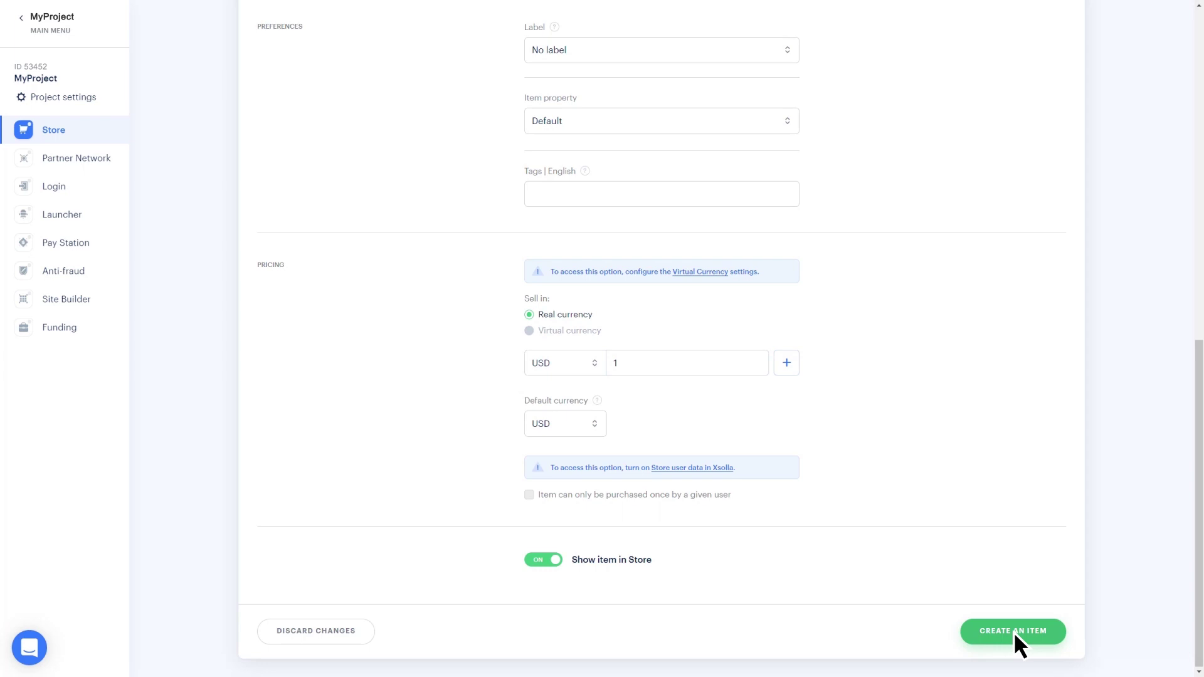
{"action": "left_click", "coordinate": [1014, 631]}
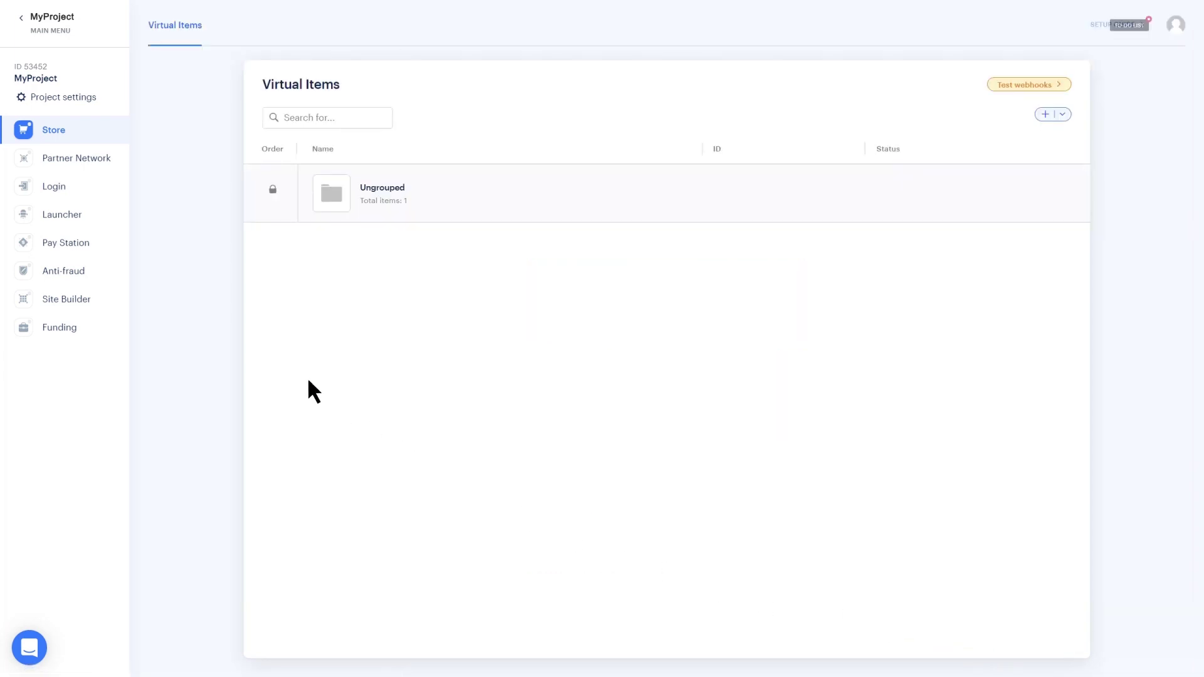
- Configure the Virtual Currency module and begin a new virtual currency
{"action": "left_click", "coordinate": [69, 135]}
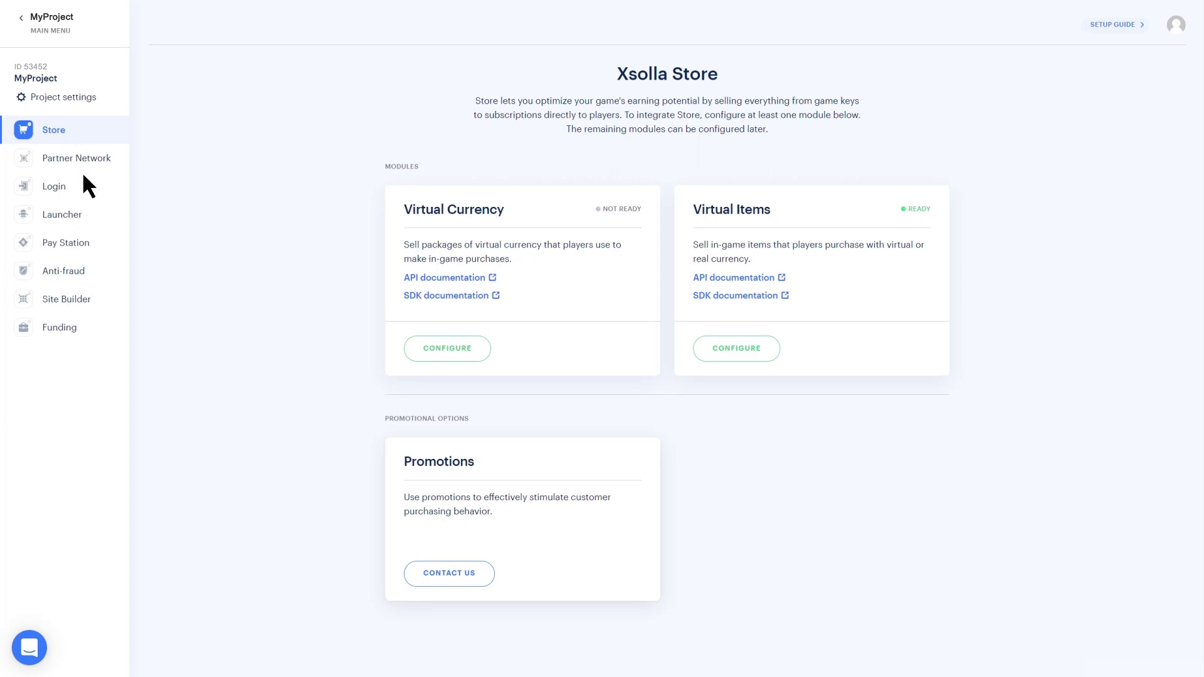
{"action": "left_click", "coordinate": [445, 364]}
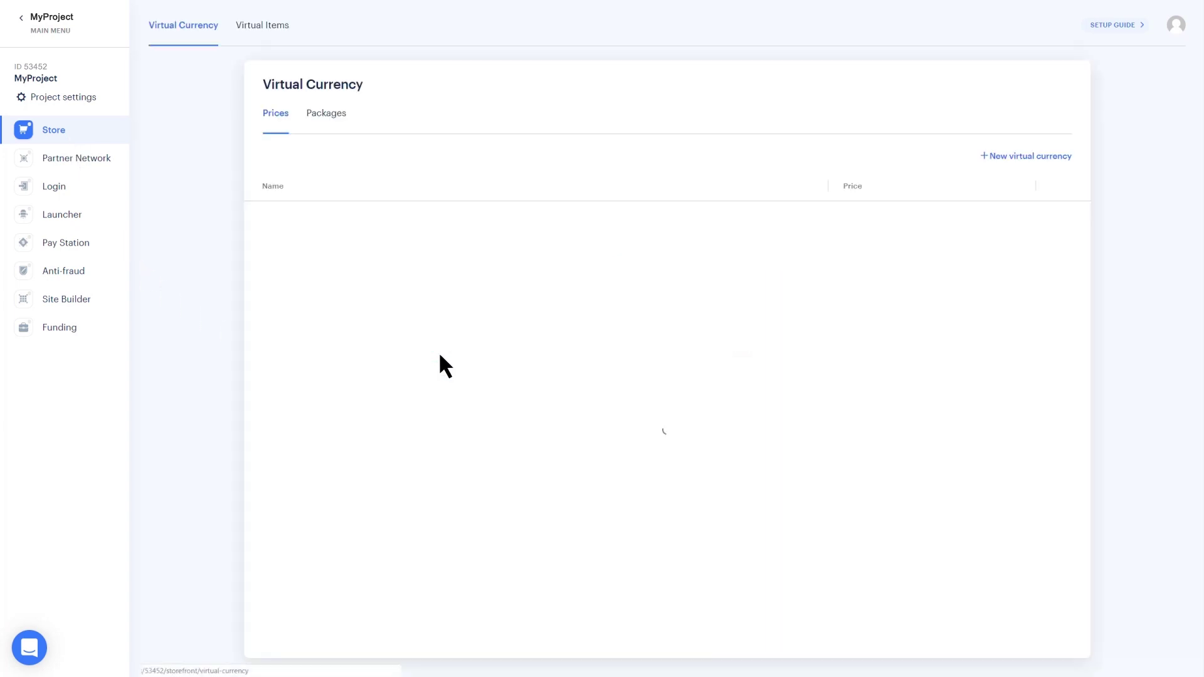
{"action": "left_click", "coordinate": [672, 399]}
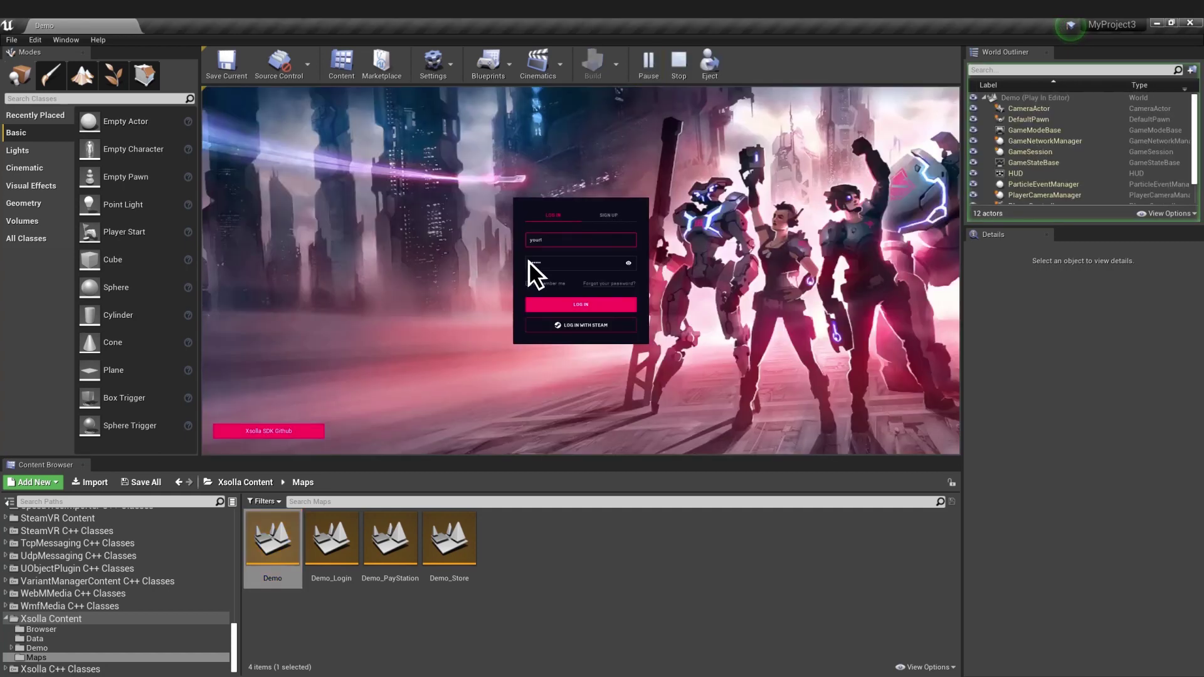
- Log into the Store demo, add the Oil item to the cart, and open the cart
{"action": "left_click", "coordinate": [530, 264]}
{"action": "left_click", "coordinate": [581, 304]}
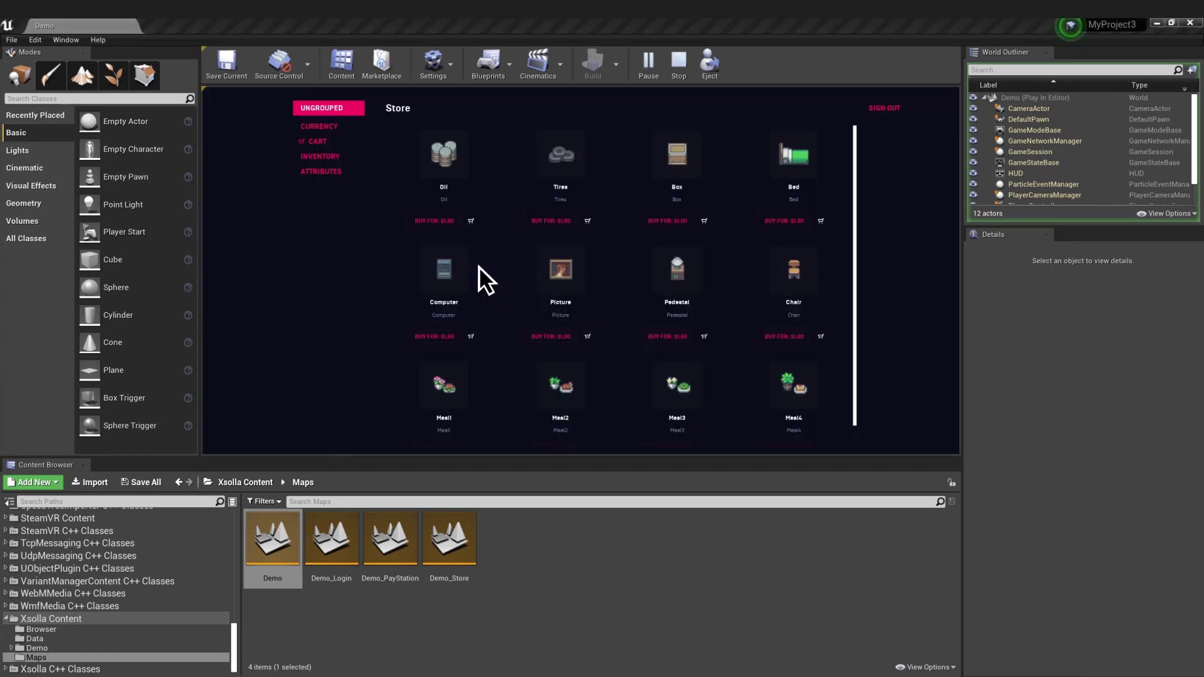
{"action": "left_click", "coordinate": [471, 220]}
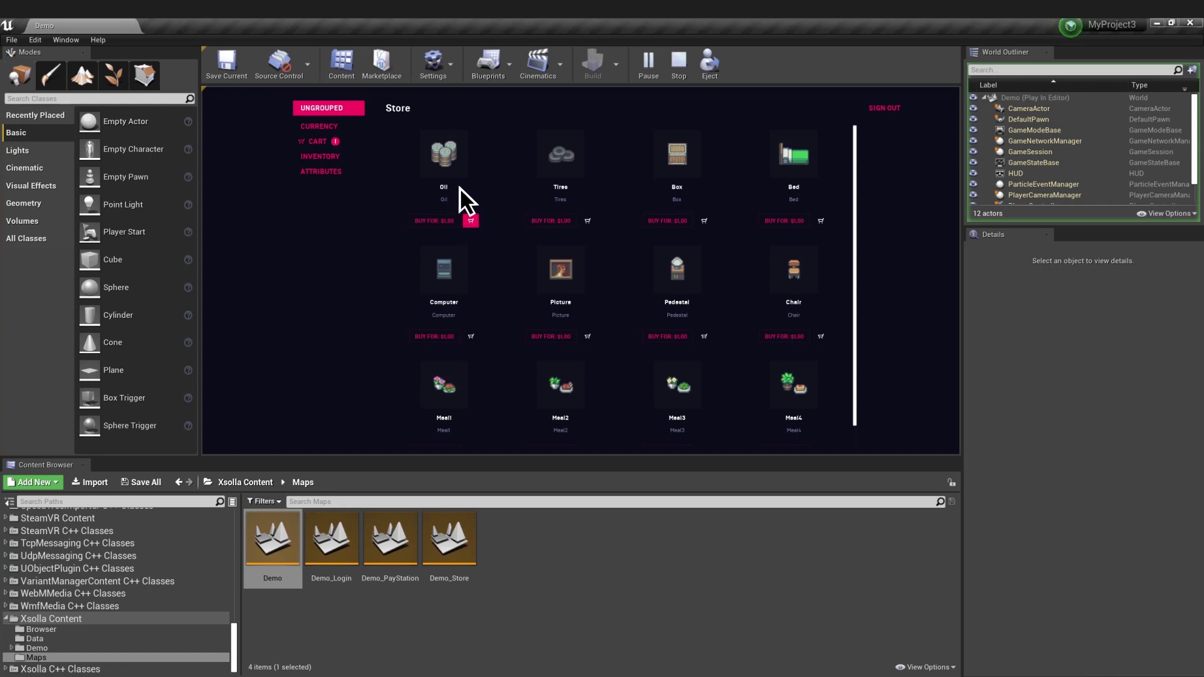
{"action": "left_click", "coordinate": [317, 141]}
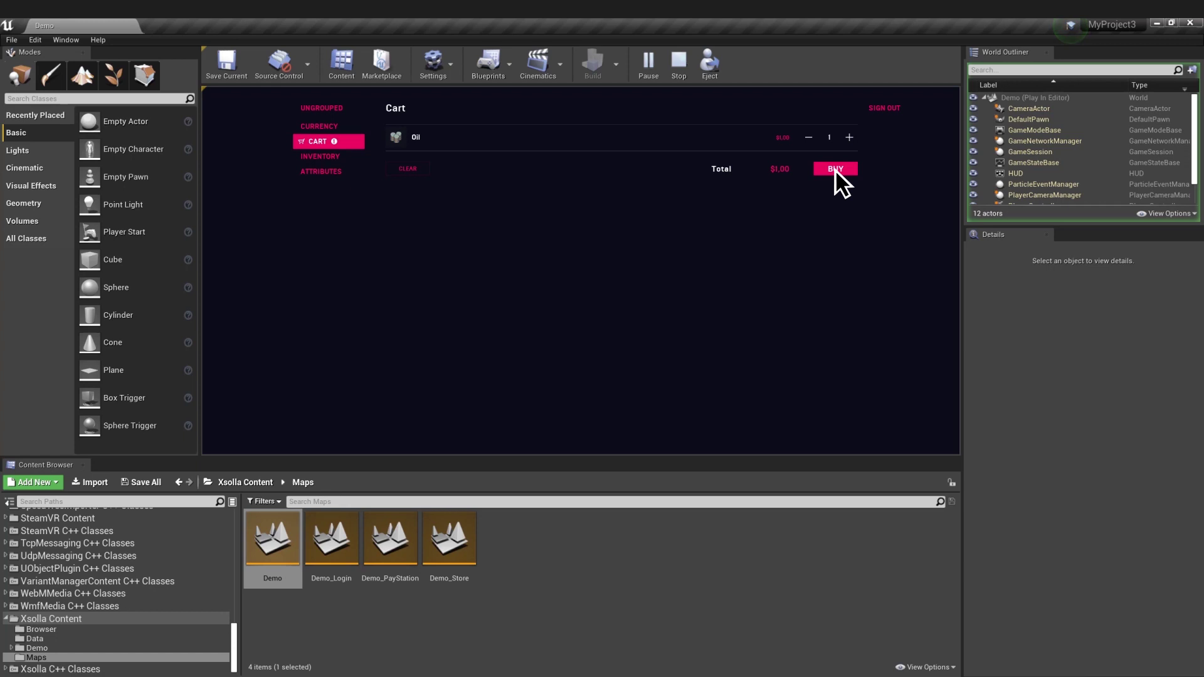
- Pay $1.00 for Oil with the sandbox test card and return to the game
{"action": "left_click", "coordinate": [834, 169]}
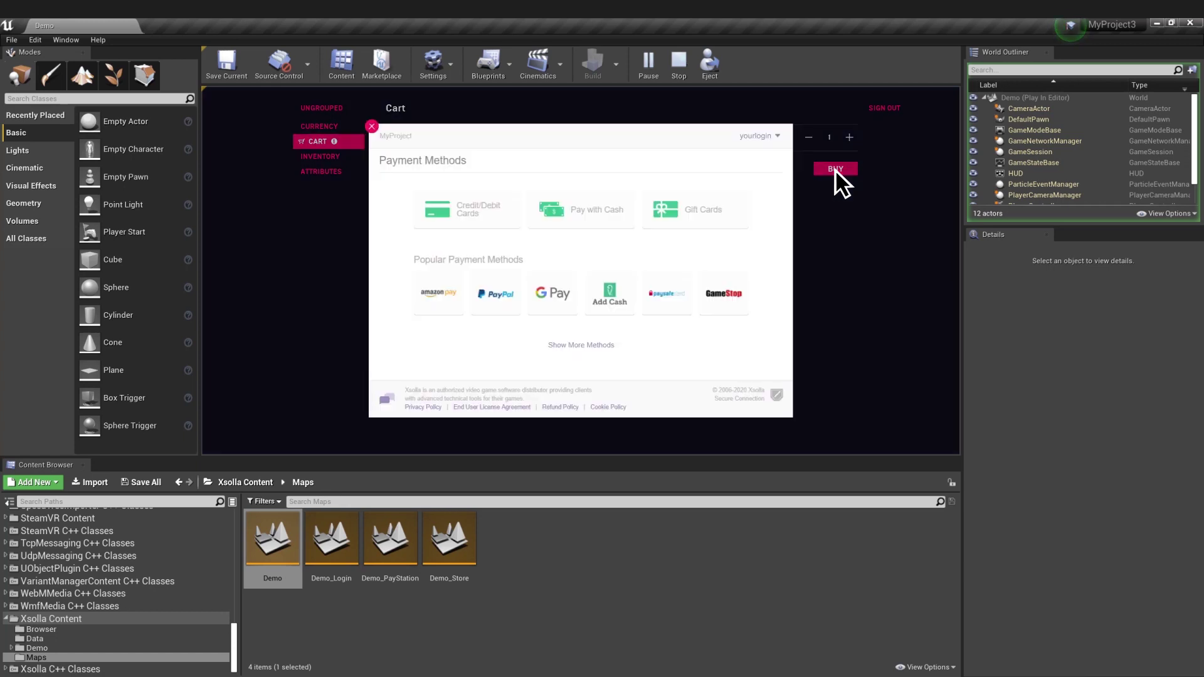
{"action": "left_click", "coordinate": [470, 221]}
{"action": "left_click", "coordinate": [423, 246]}
{"action": "type", "text": "41"}
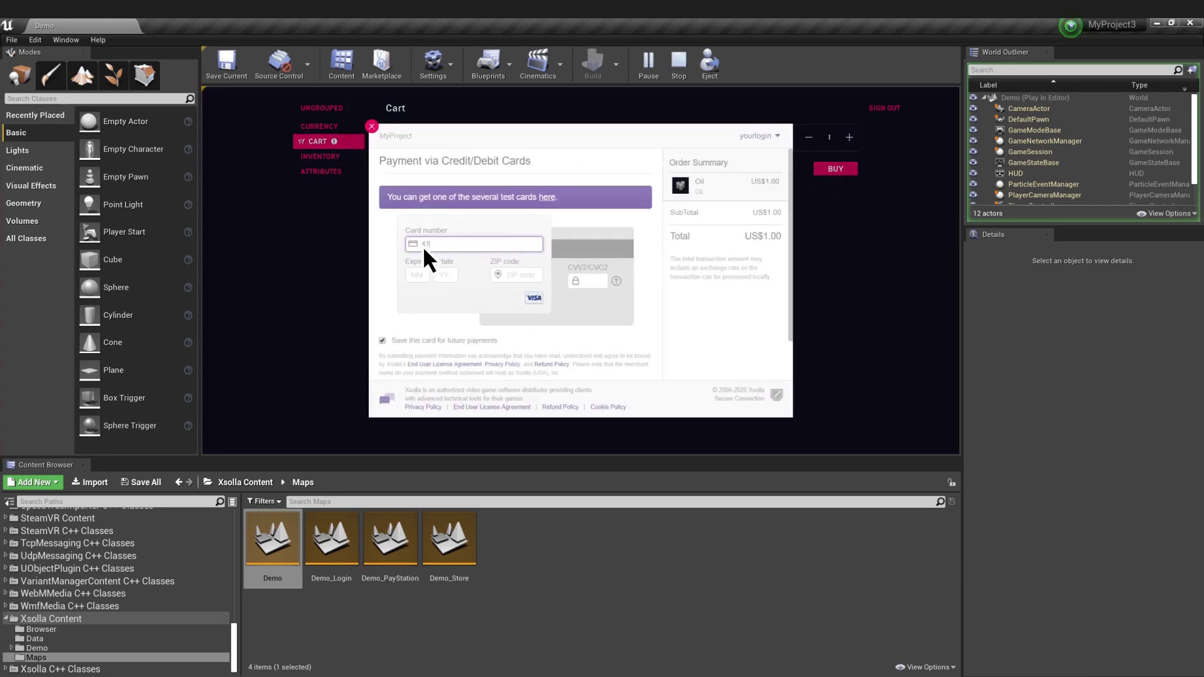
{"action": "type", "text": "111111111111111240123"}
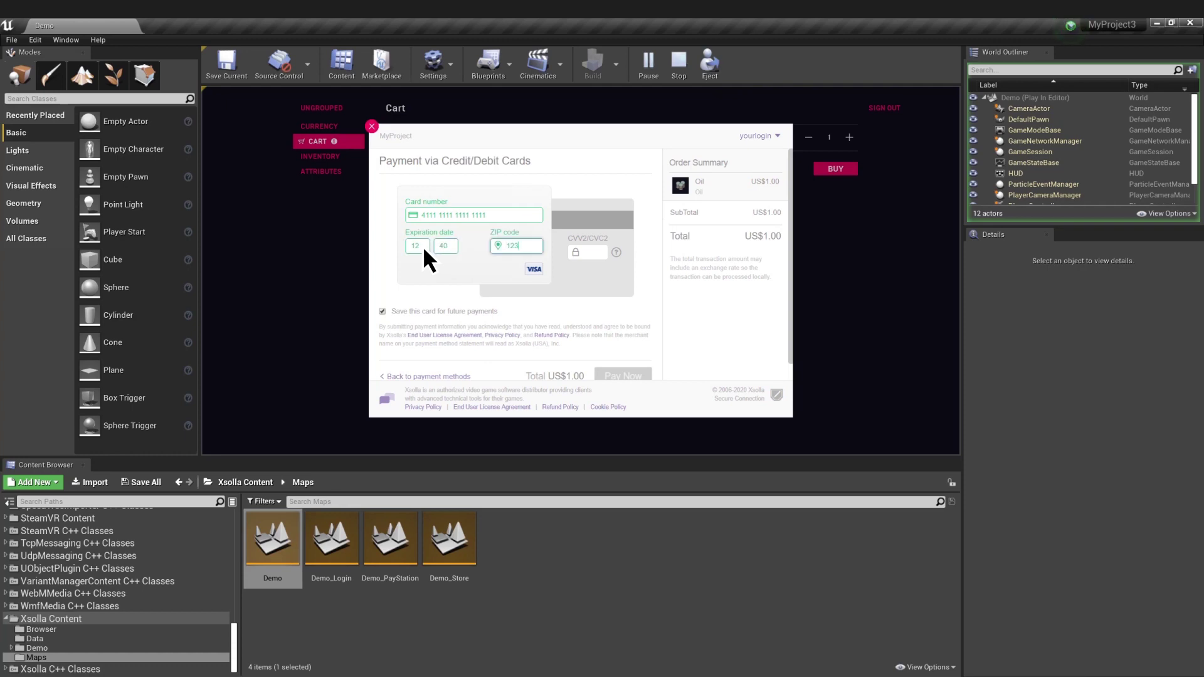
{"action": "type", "text": "123"}
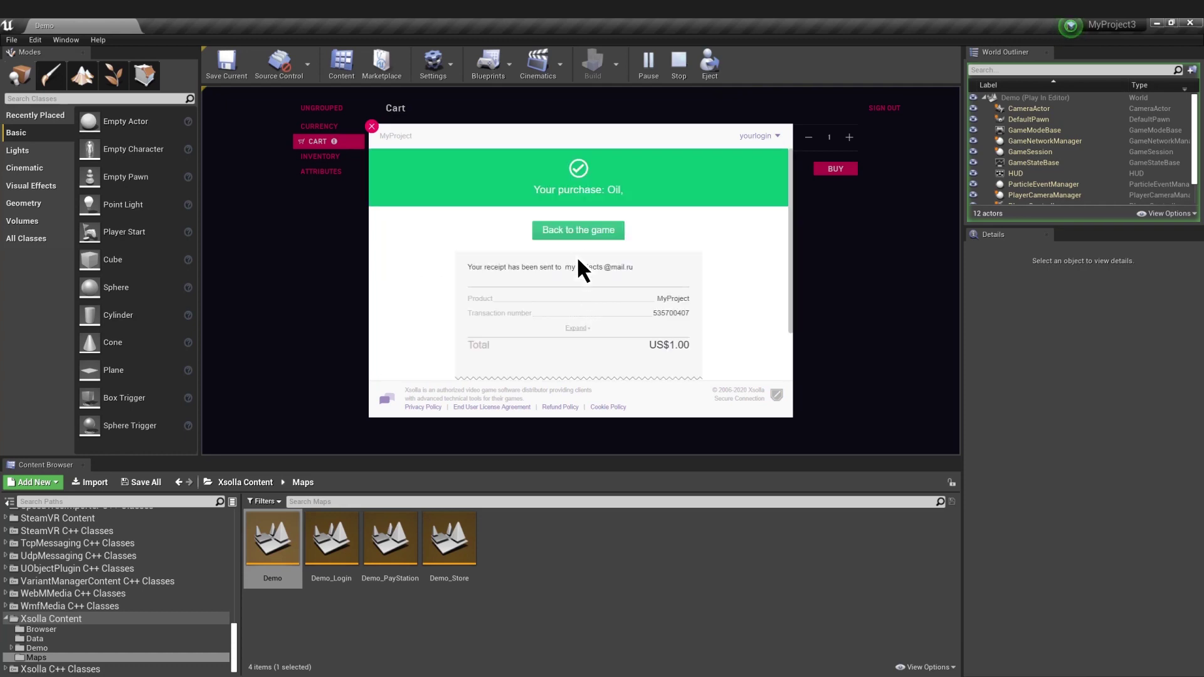
{"action": "left_click", "coordinate": [575, 230]}
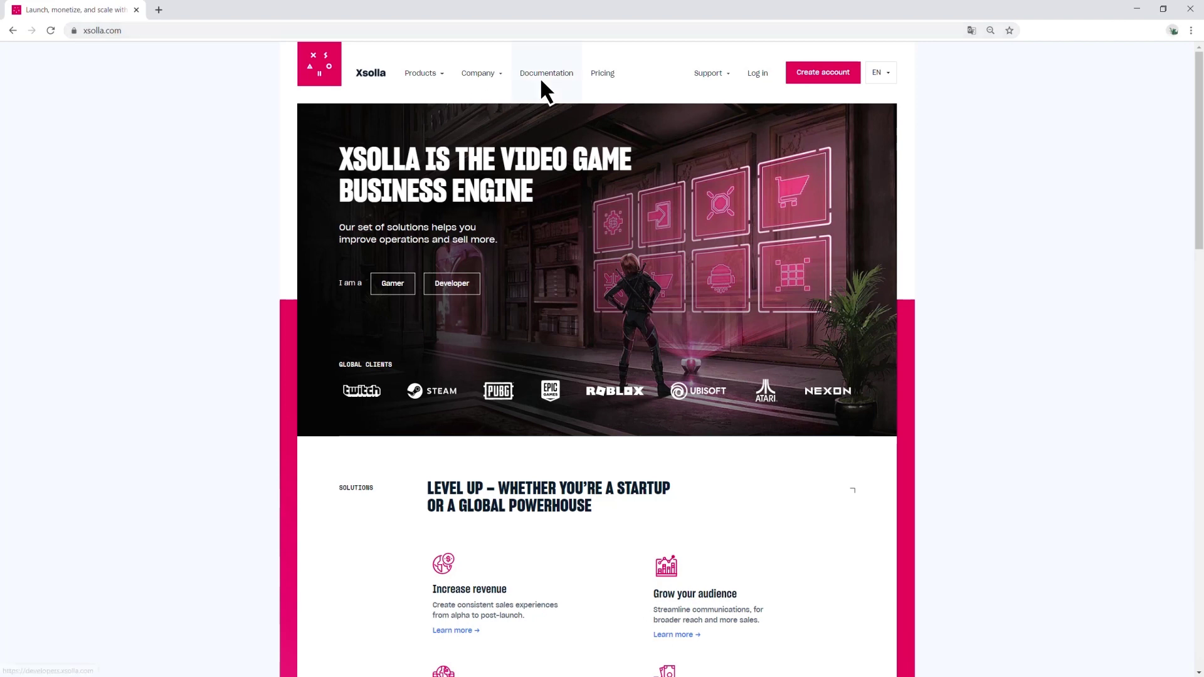
- Navigate the Xsolla docs to API Reference > Pay Station > Payment UI > Test Cards List
{"action": "left_click", "coordinate": [544, 77]}
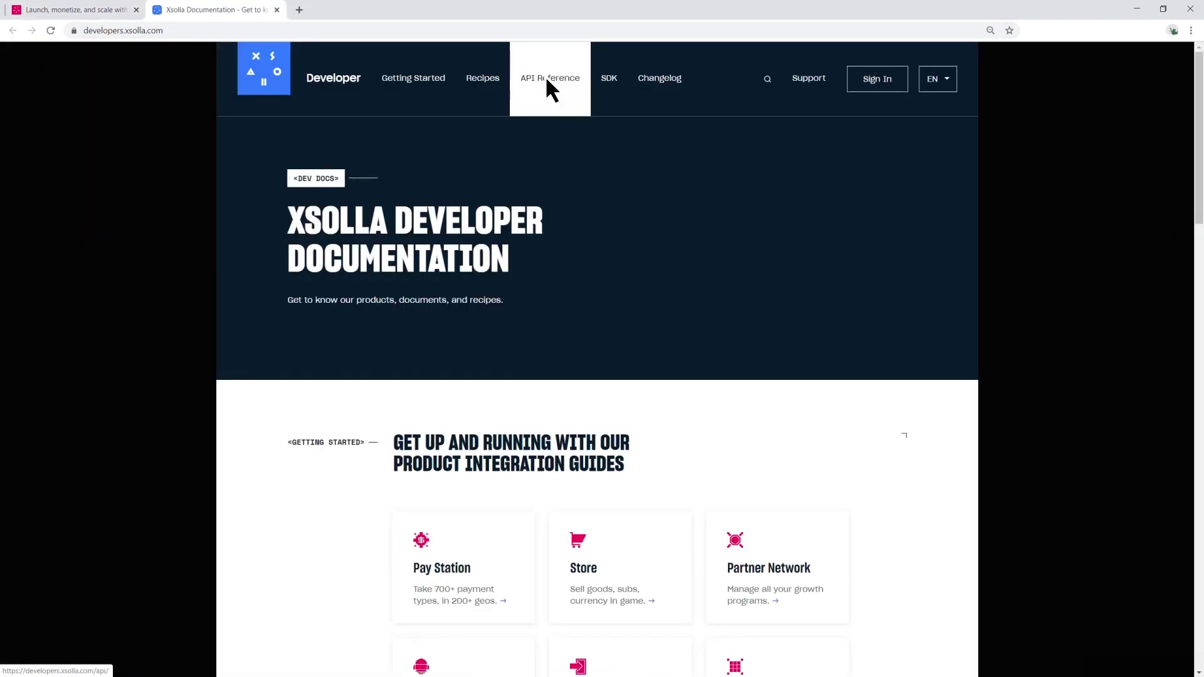
{"action": "left_click", "coordinate": [545, 79]}
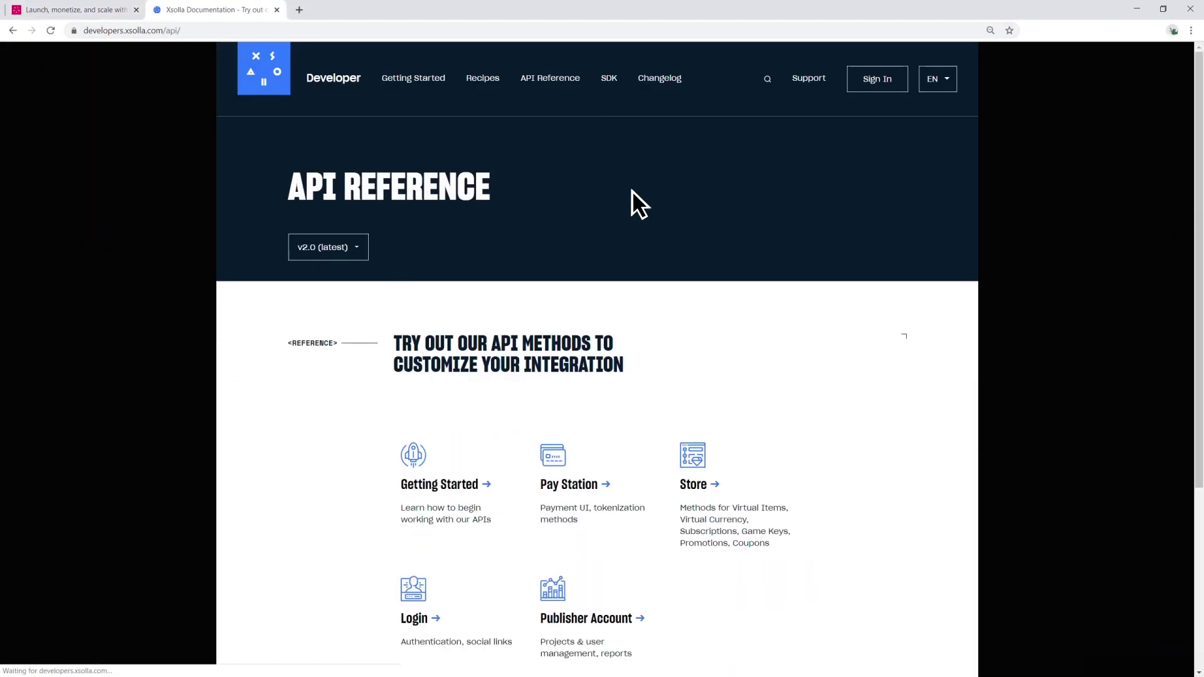
{"action": "left_click", "coordinate": [575, 484]}
{"action": "left_click", "coordinate": [257, 230]}
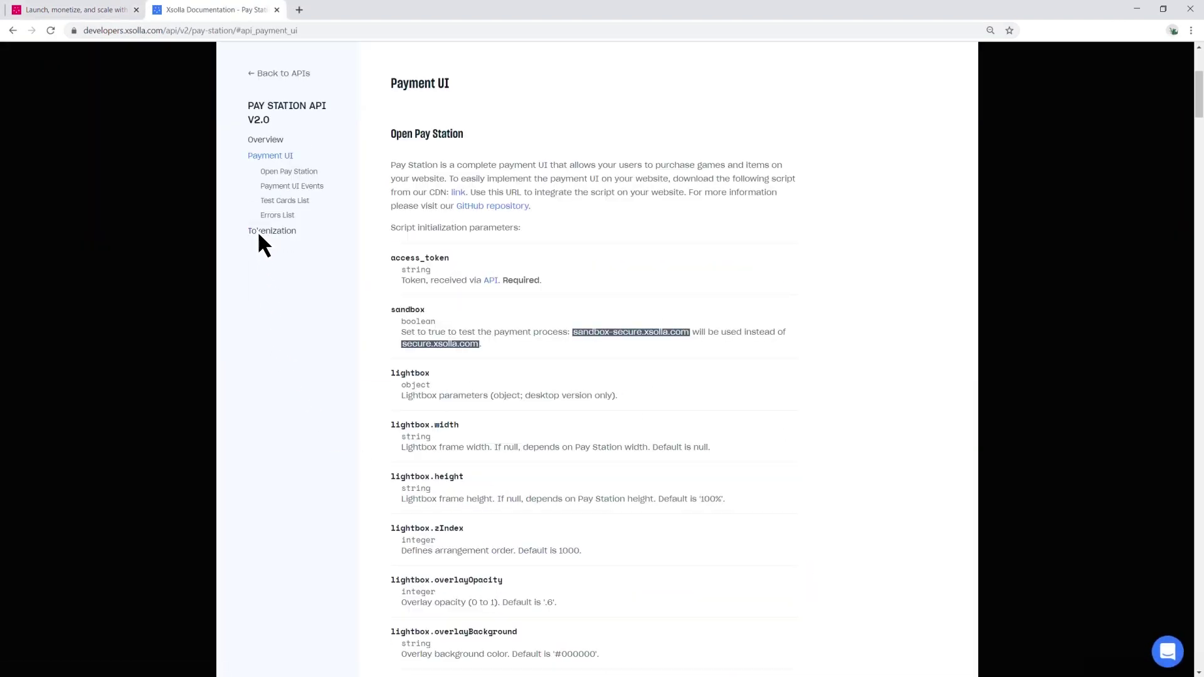
{"action": "left_click", "coordinate": [300, 202]}
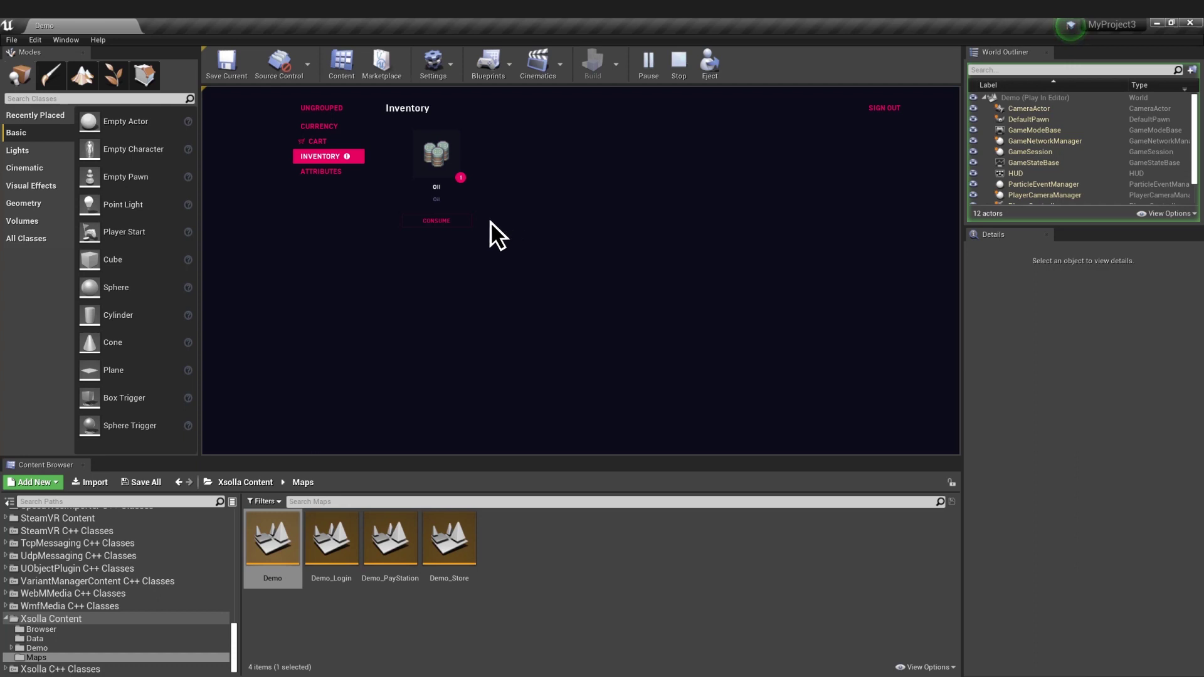
- Consume and confirm the Oil item, then return to the UNGROUPED store grid
{"action": "left_click", "coordinate": [437, 222]}
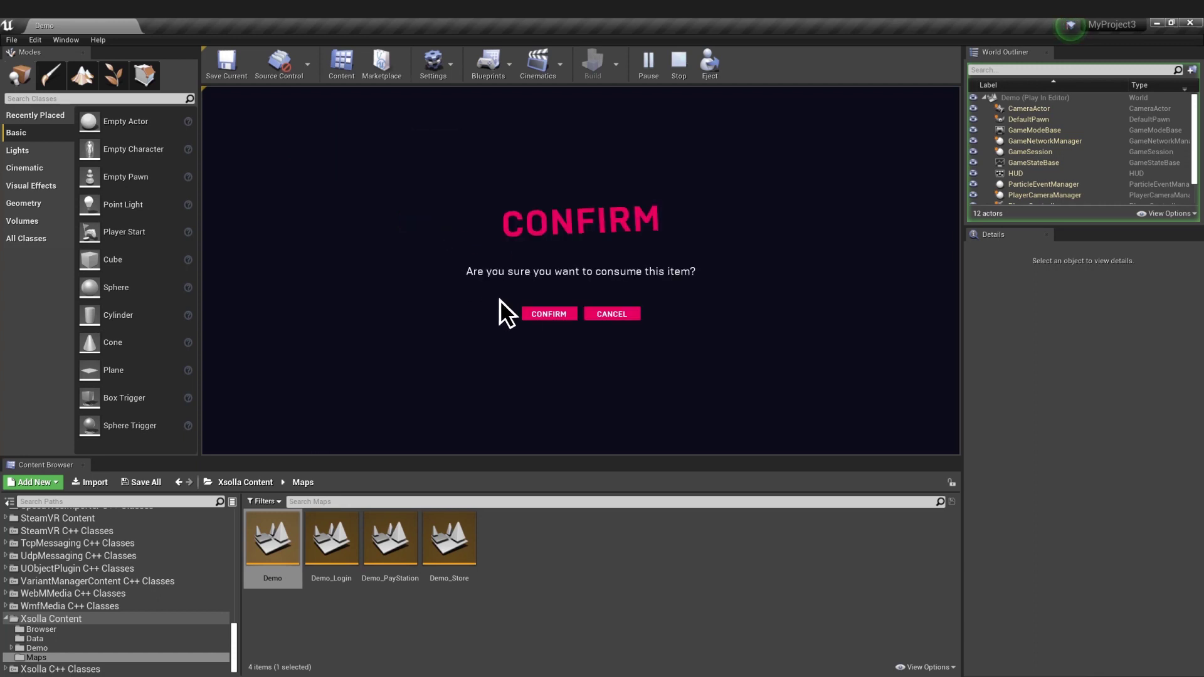
{"action": "left_click", "coordinate": [550, 315]}
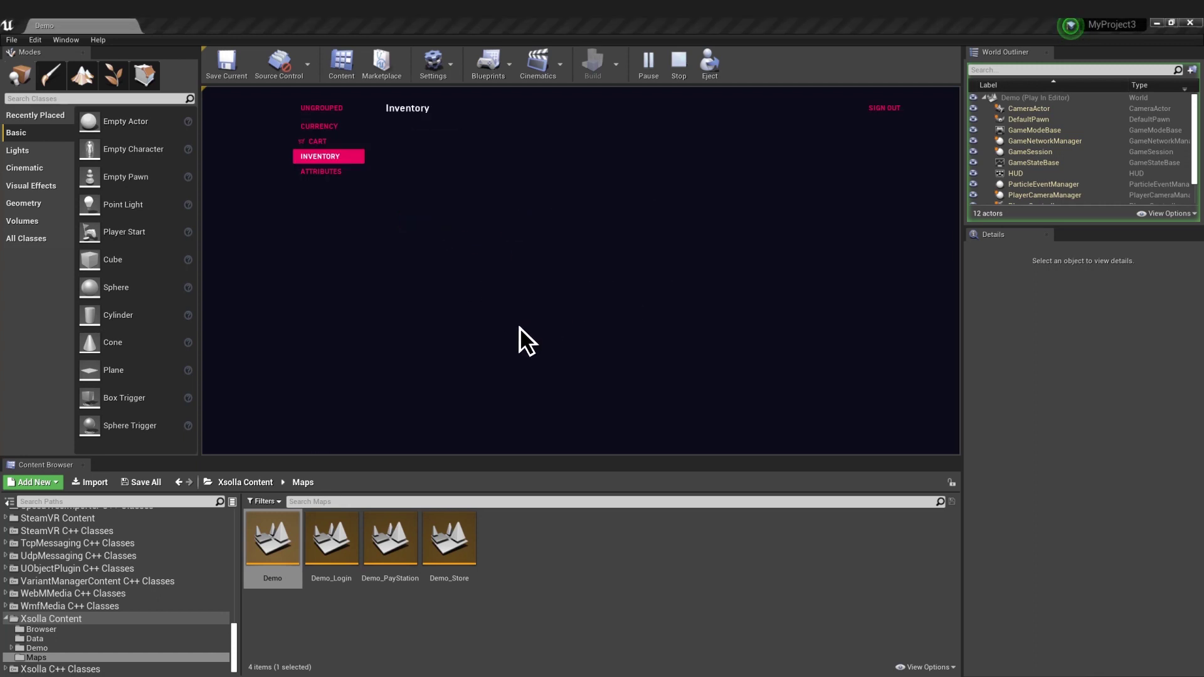
{"action": "left_click", "coordinate": [307, 108]}
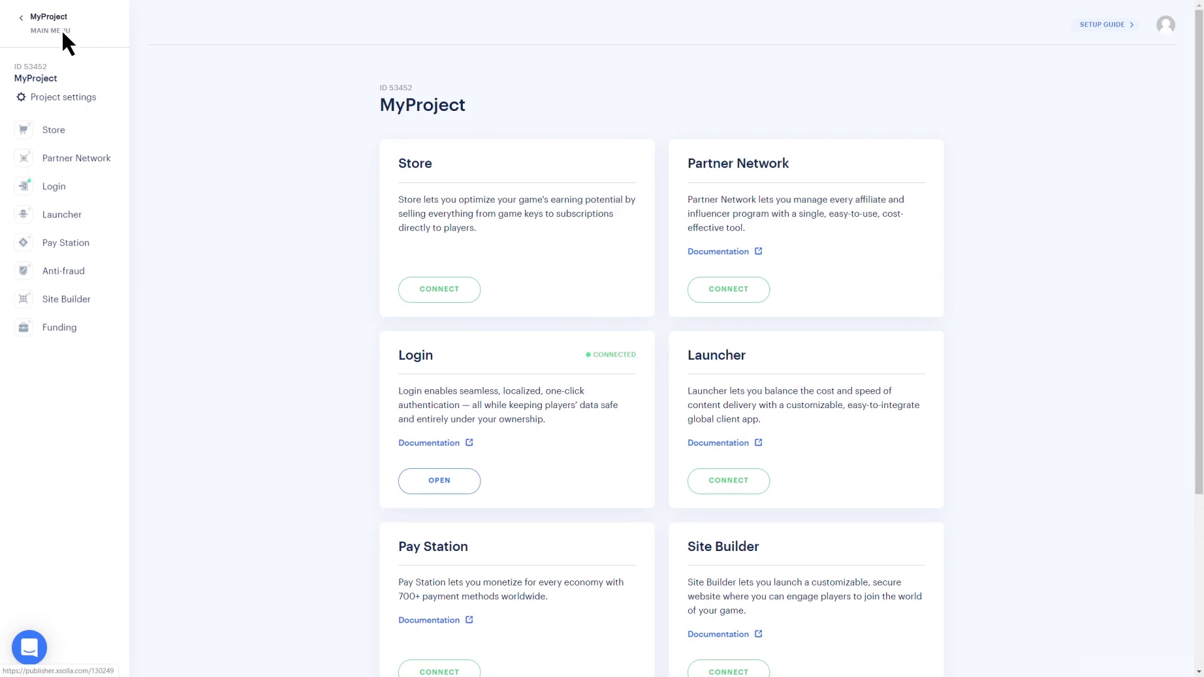
- Visit the Dashboard, Accounting and Licensing Agreement pages, then the Company settings Users tab
{"action": "left_click", "coordinate": [52, 33]}
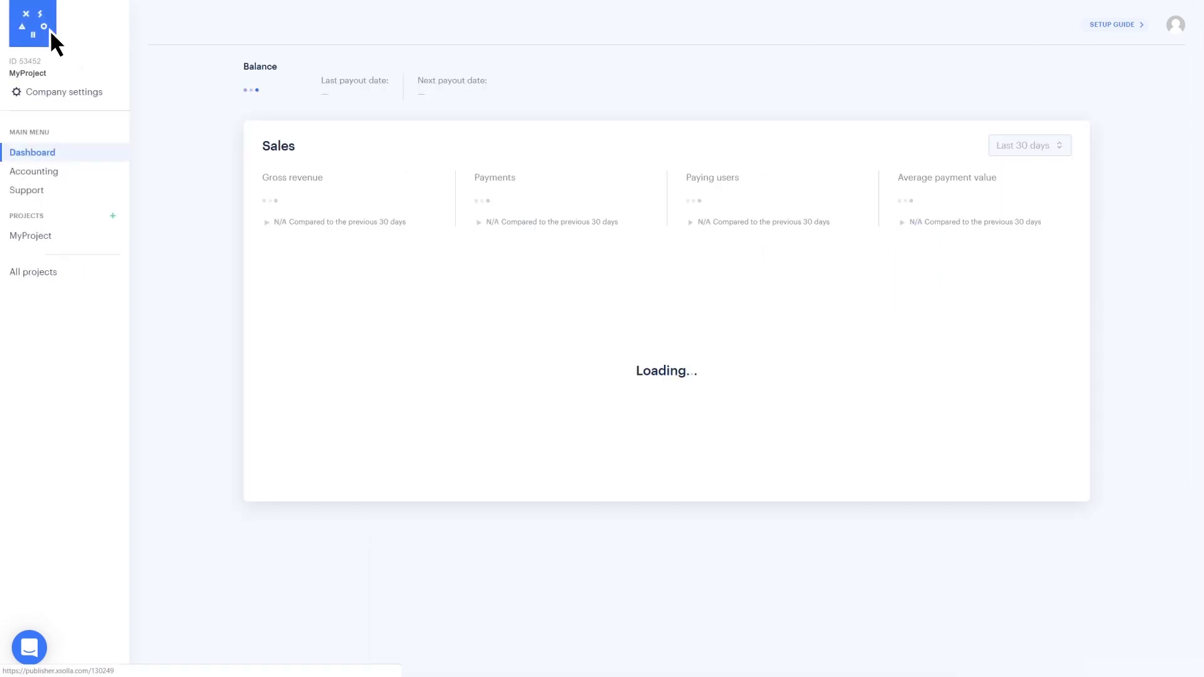
{"action": "left_click", "coordinate": [50, 172]}
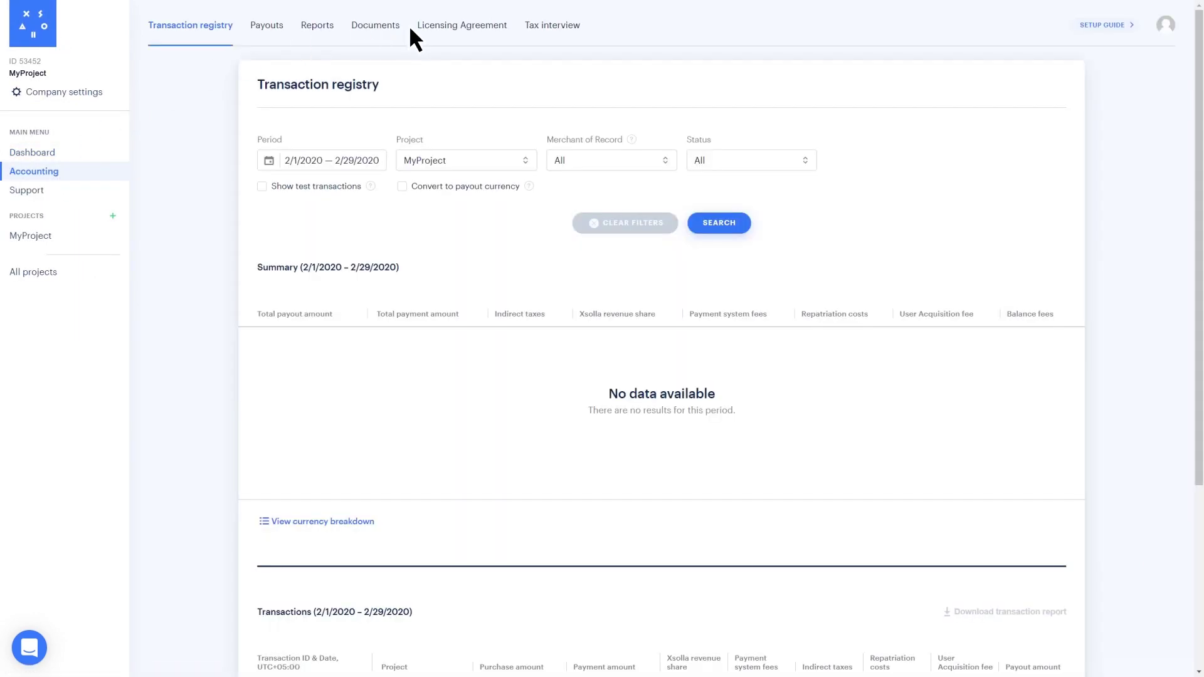
{"action": "left_click", "coordinate": [472, 24]}
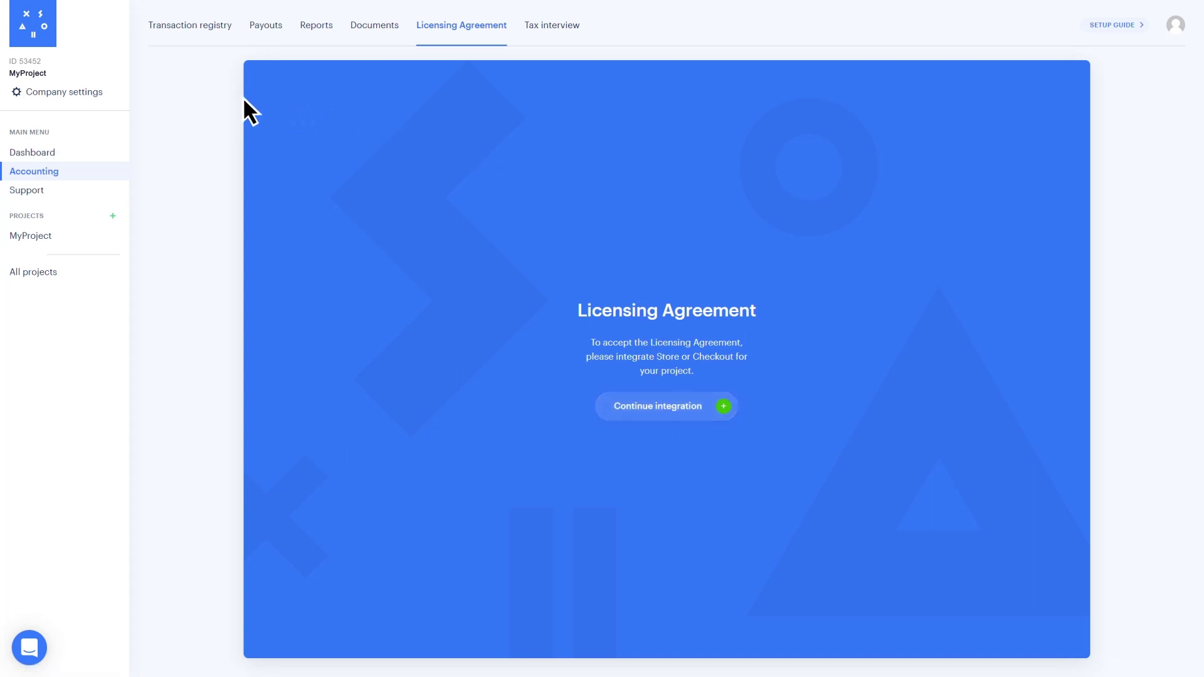
{"action": "left_click", "coordinate": [78, 94]}
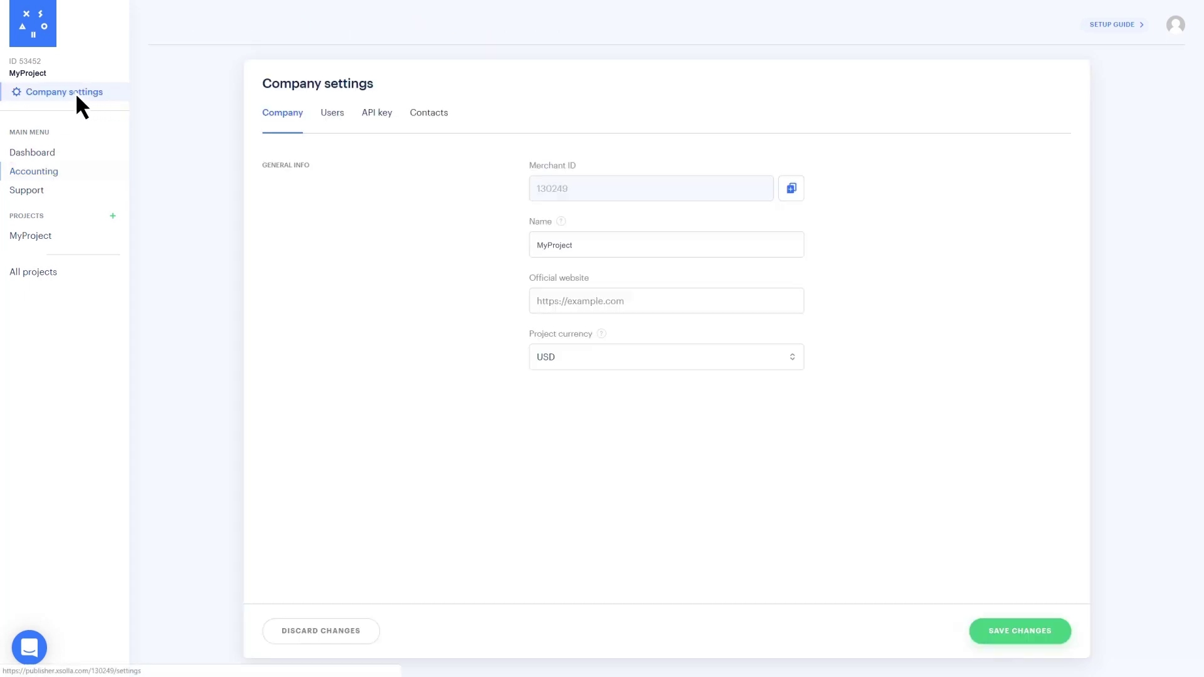
{"action": "left_click", "coordinate": [332, 113]}
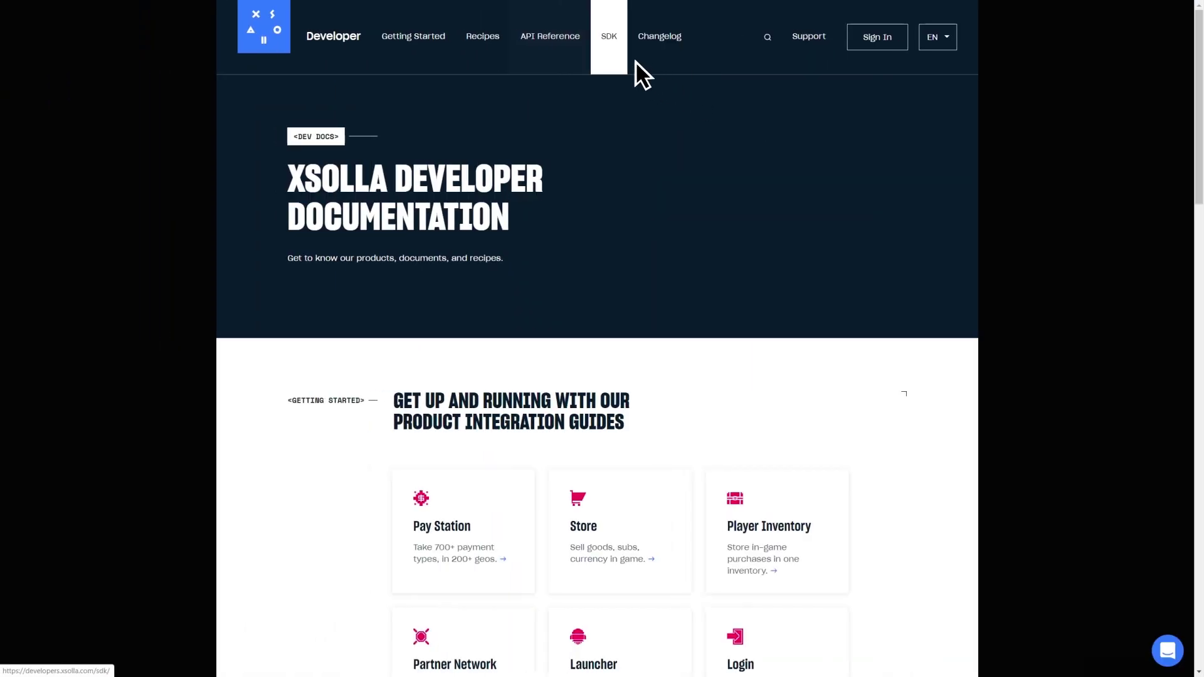
- Go to the SDK section and choose the Unreal Engine 4 card
{"action": "left_click", "coordinate": [608, 39]}
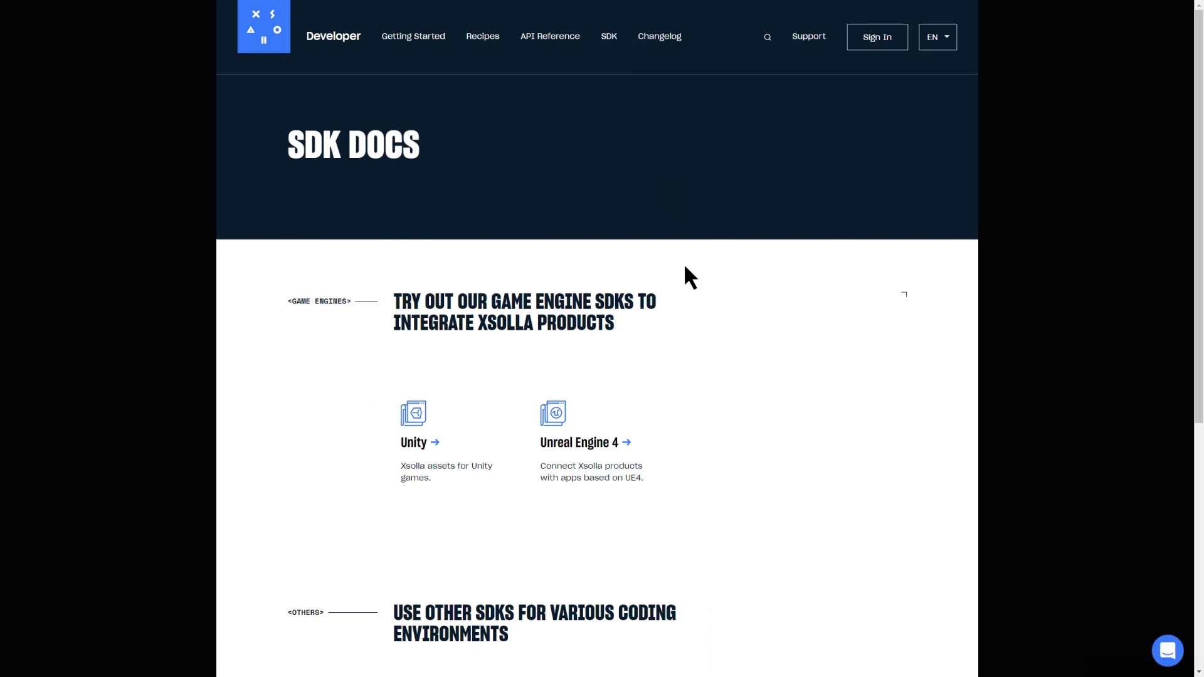
{"action": "left_click", "coordinate": [603, 449]}
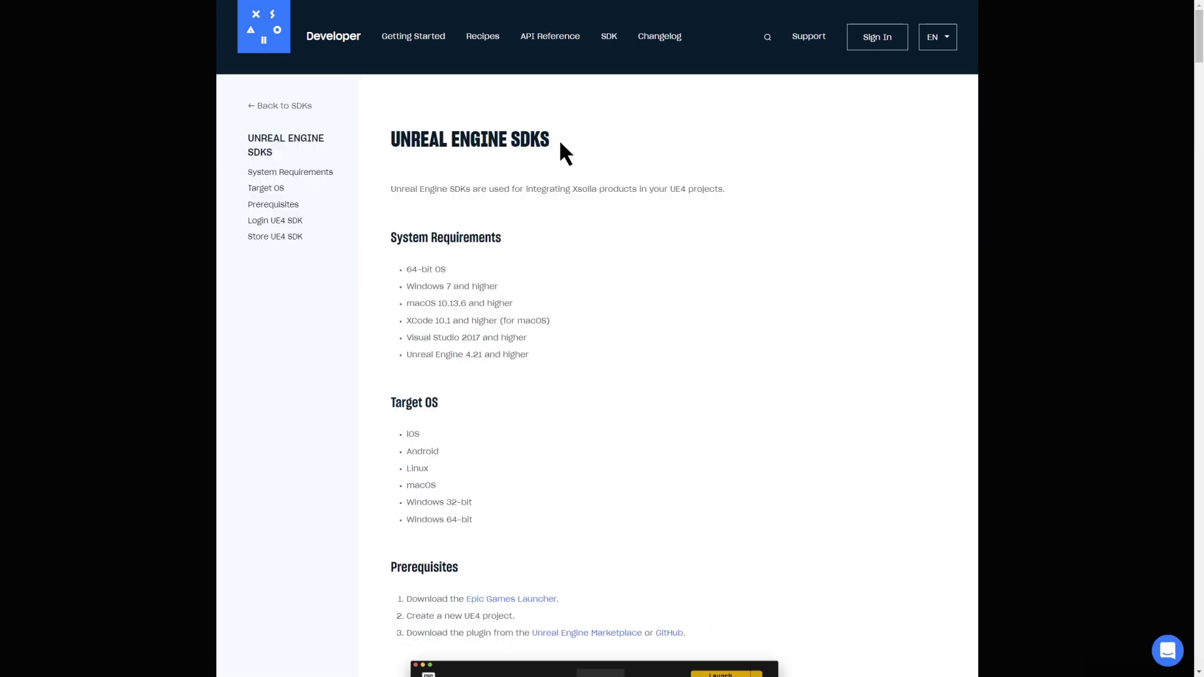